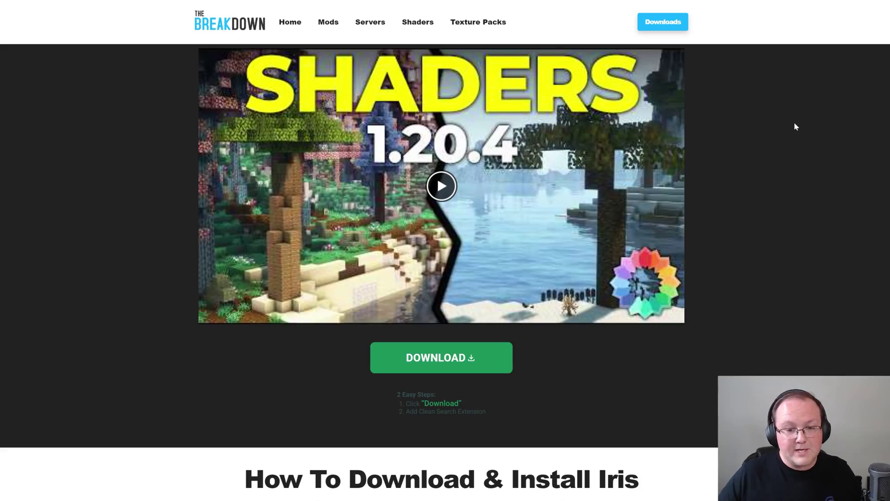
Open the Iris Shaders download page from the article and save the universal Iris-Installer-3.2.0.jar to the Downloads folder.
scroll(796, 126, "down", 5)
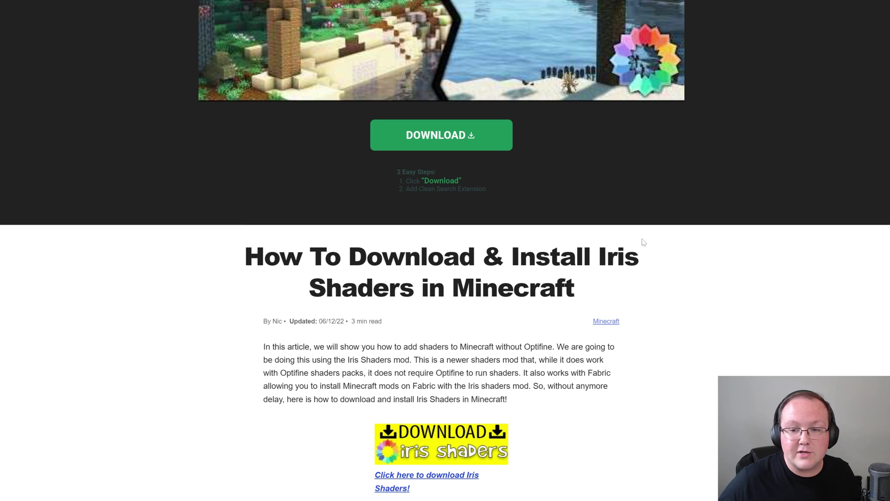
scroll(644, 242, "up", 5)
scroll(703, 209, "down", 4)
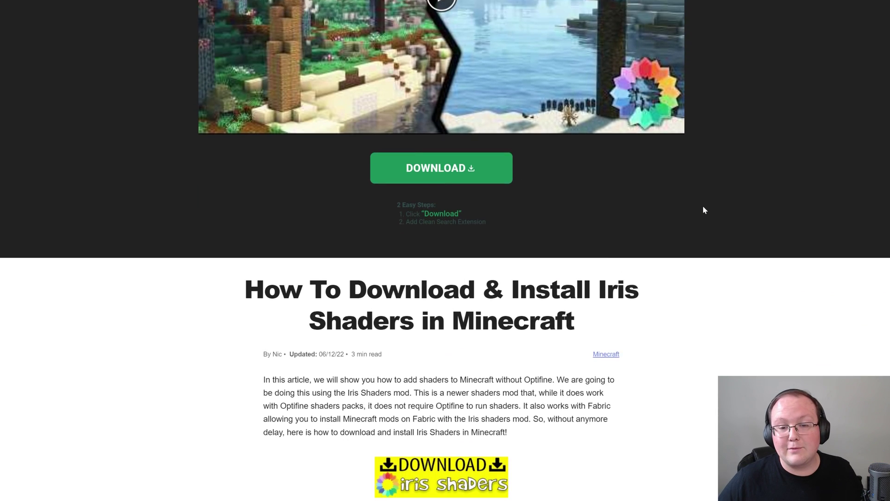
scroll(704, 210, "down", 3)
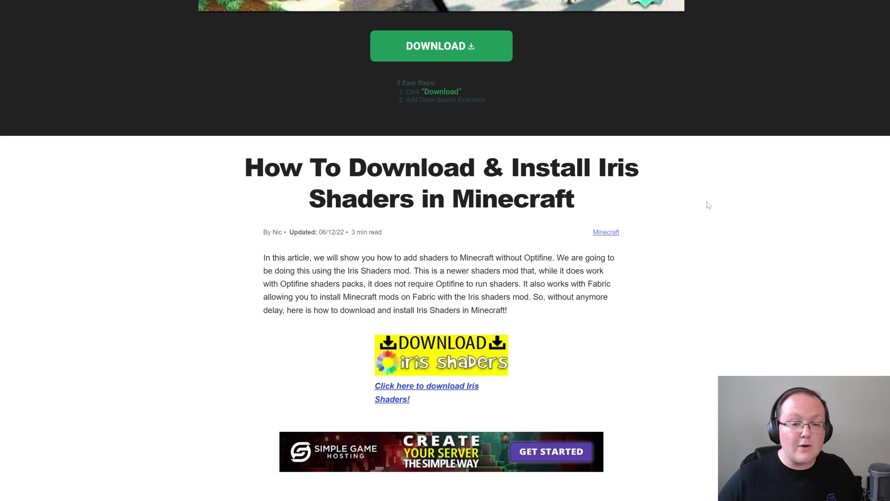
scroll(709, 204, "down", 1)
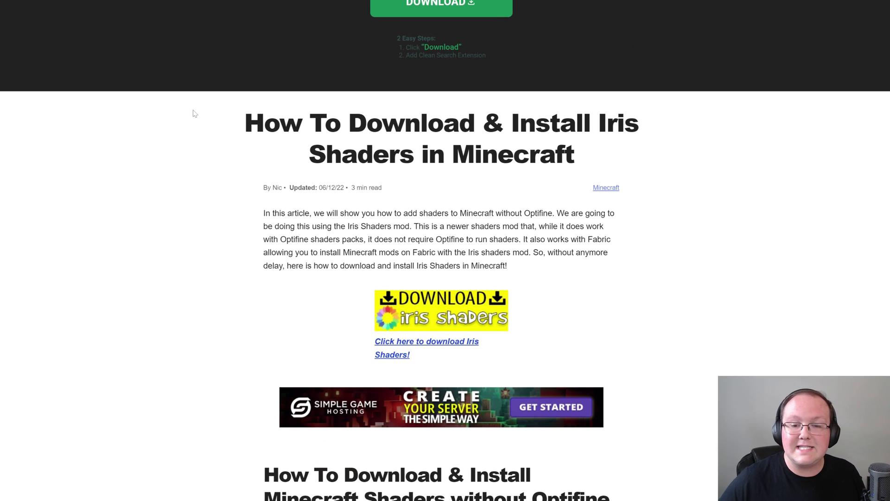
scroll(626, 169, "down", 17)
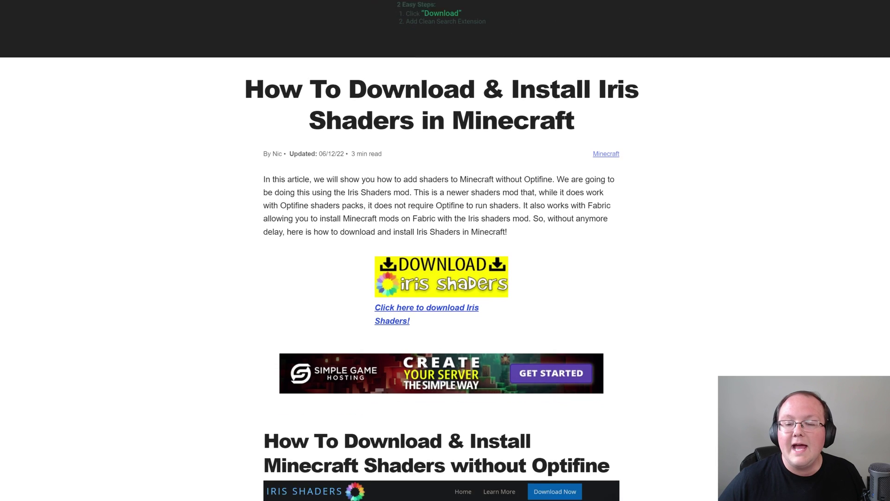
scroll(632, 168, "up", 17)
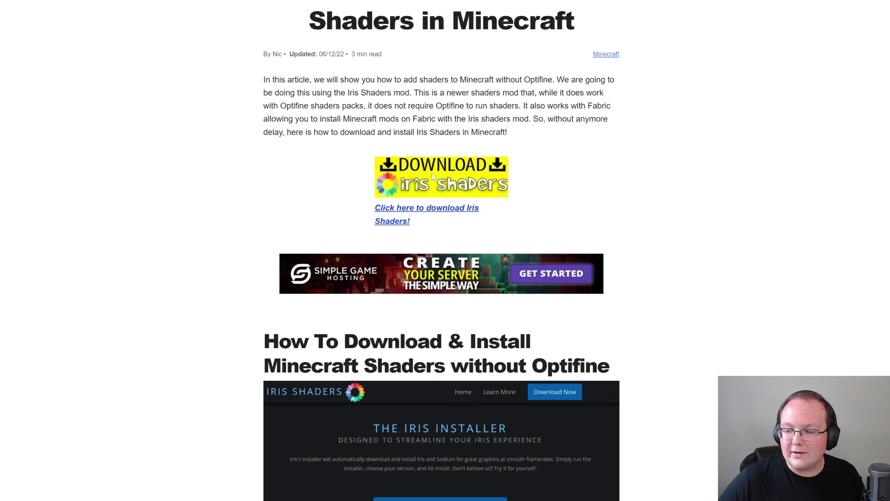
left_click(432, 176)
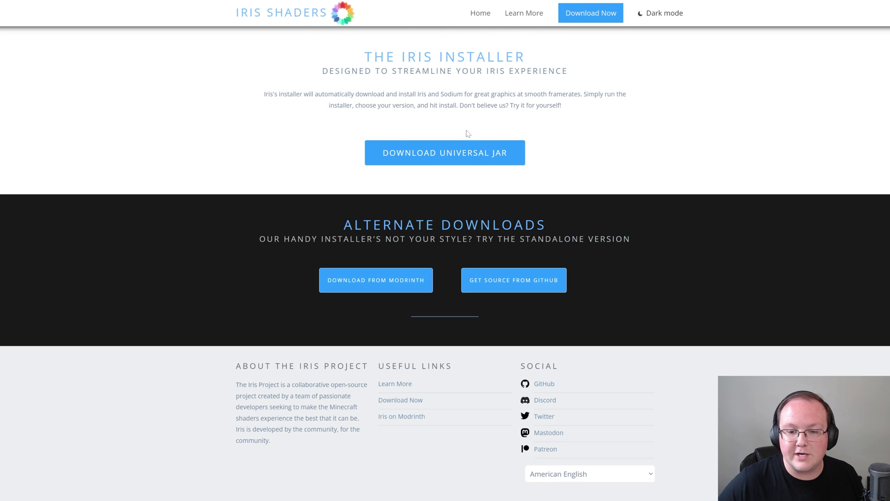
left_click(471, 158)
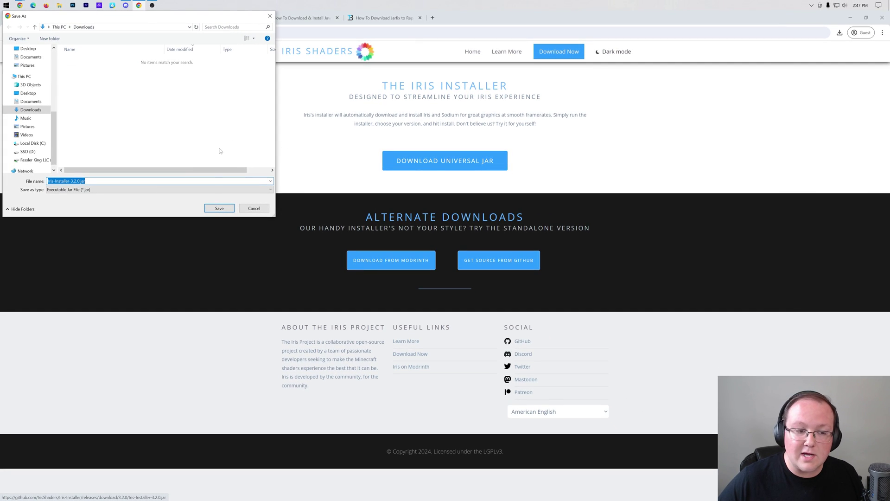
left_click(213, 209)
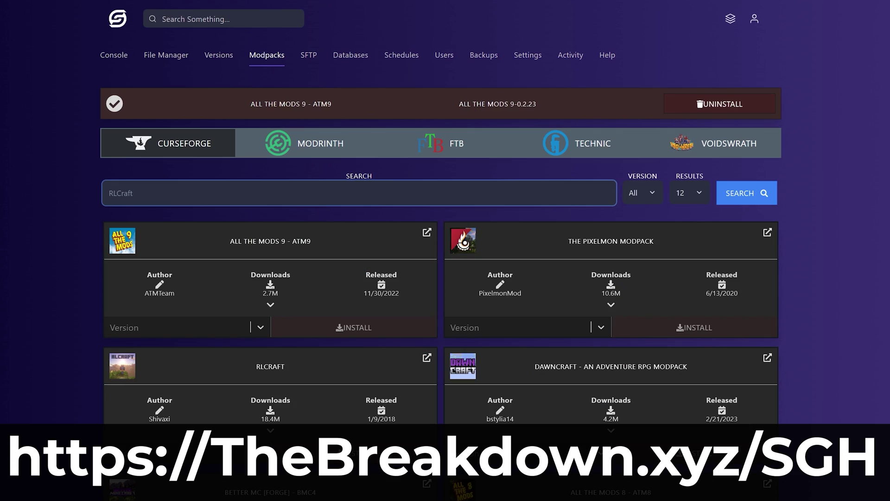
Search the server's CurseForge modpacks for Pixelmon and look through the guide on adding mods to a Minecraft server.
type("Pixelmon")
key("Return")
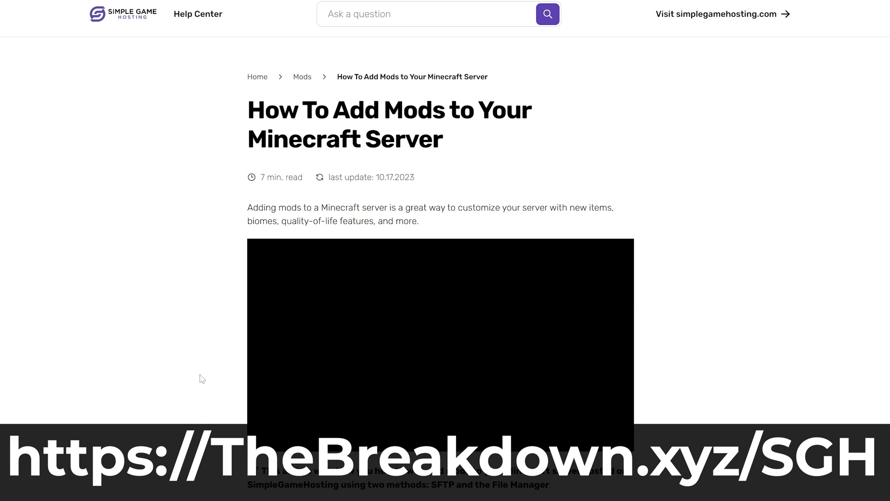
scroll(440, 232, "down", 5)
scroll(378, 343, "down", 20)
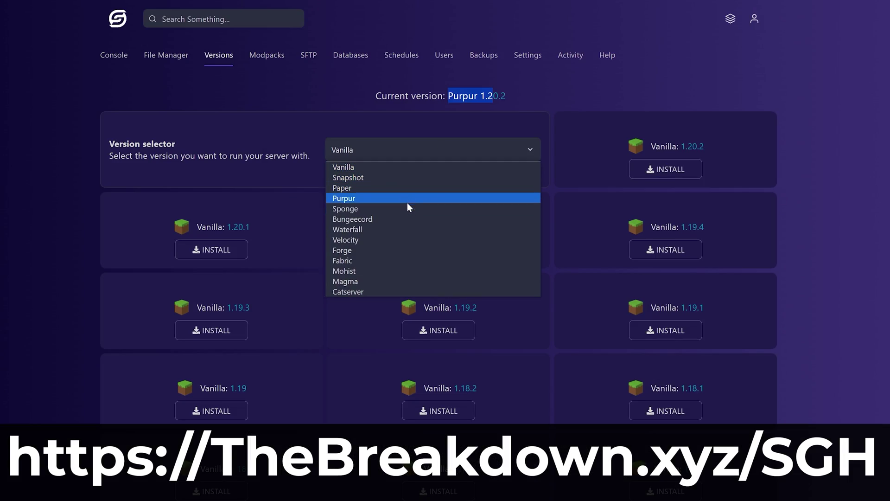
Set the server's version selector to Forge and install the first listed version.
left_click(342, 255)
left_click(659, 170)
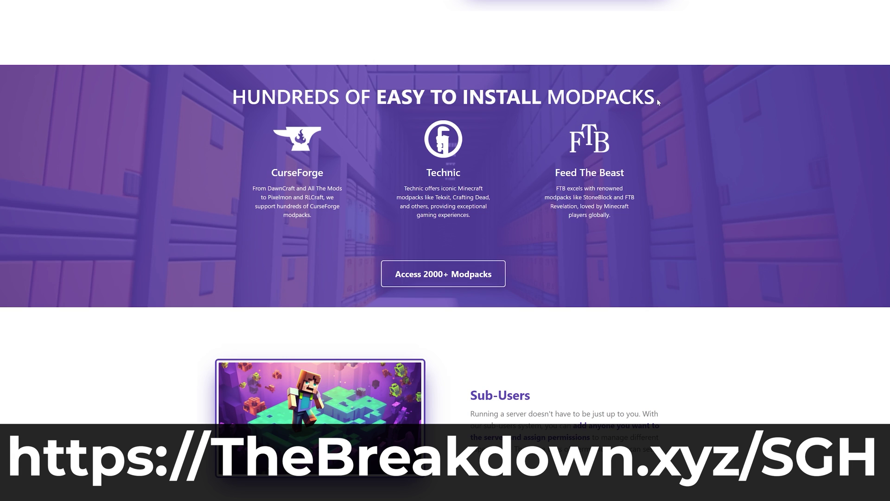
Browse the server's container directory and open one of its entries.
left_click_drag(657, 102, 237, 113)
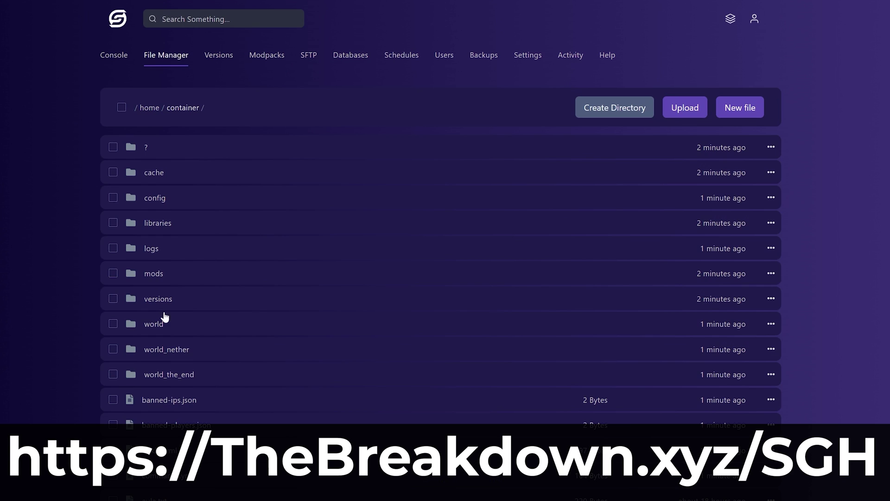
scroll(164, 317, "down", 6)
left_click(174, 409)
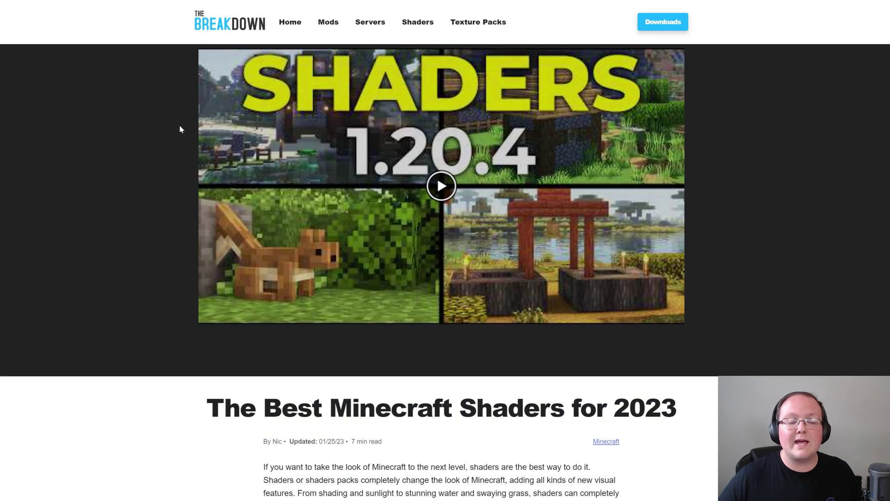
Read through the shader packs in the Best Minecraft Shaders for 2023 article, from BSL Shaders onward.
scroll(126, 141, "down", 5)
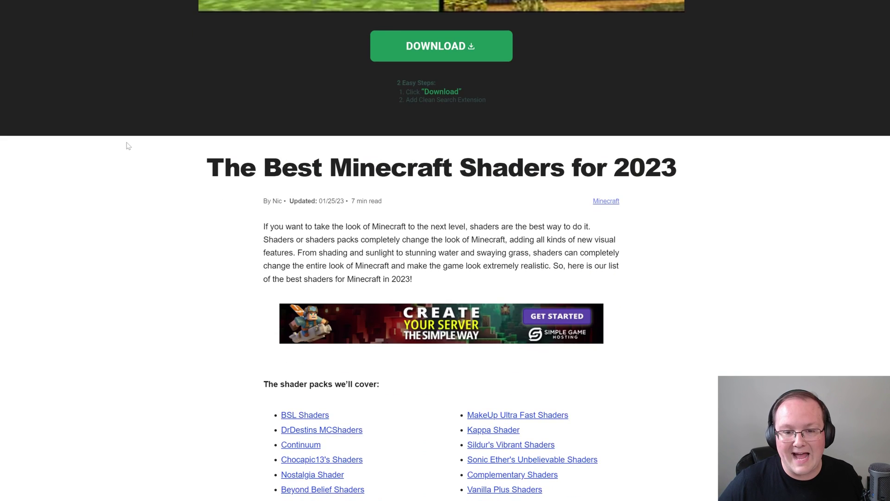
scroll(127, 144, "down", 3)
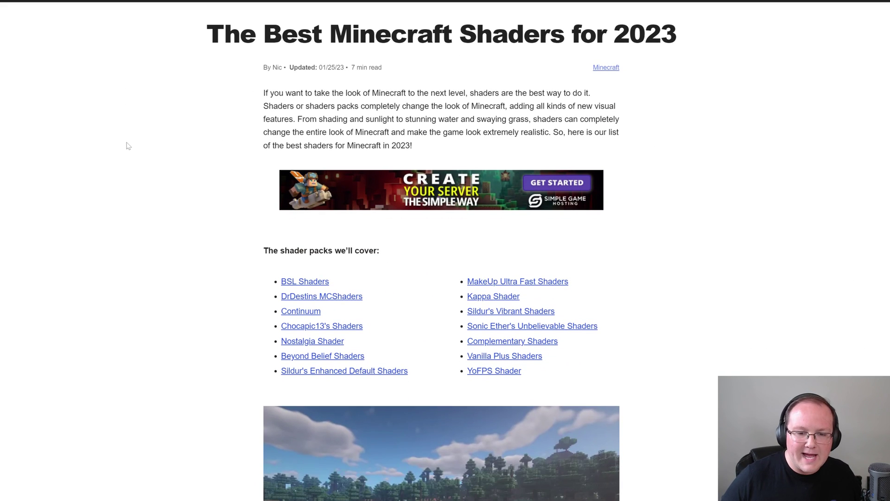
scroll(128, 146, "down", 9)
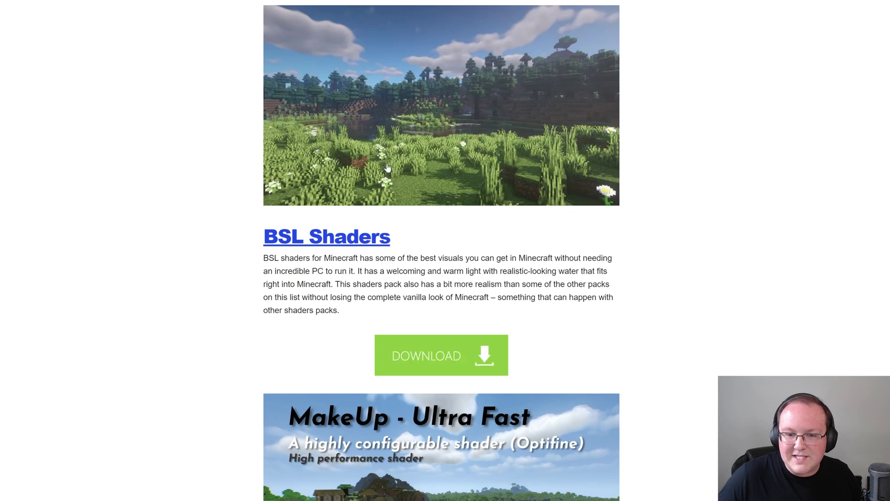
scroll(401, 176, "up", 1)
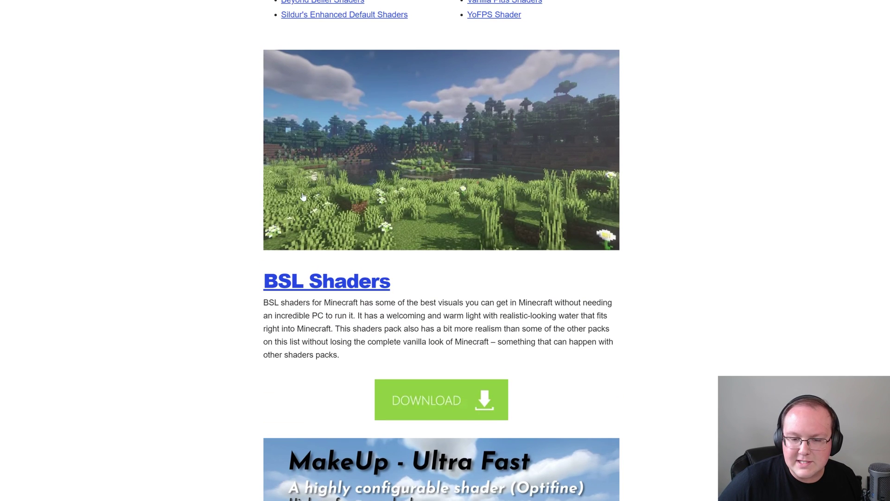
scroll(449, 212, "down", 6)
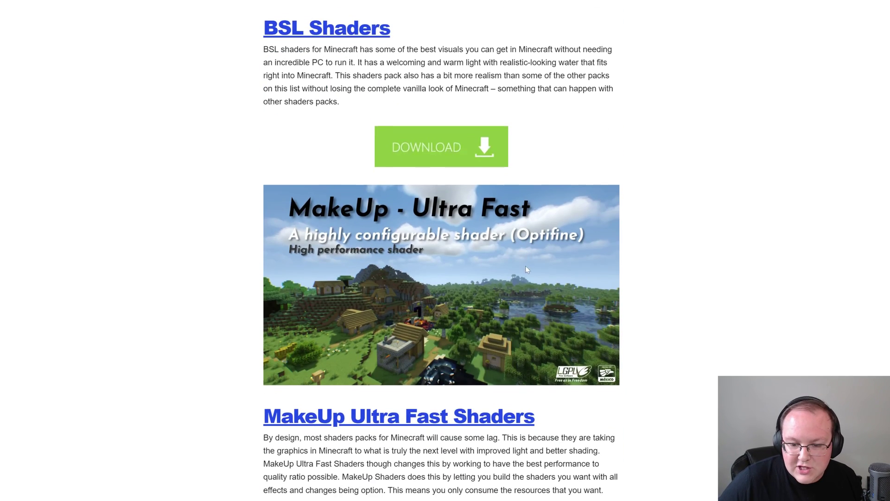
scroll(454, 341, "down", 19)
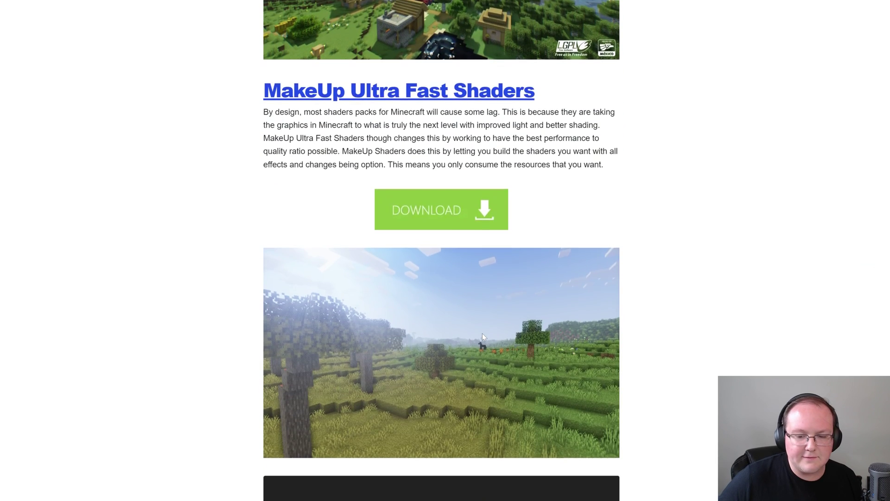
scroll(483, 338, "down", 16)
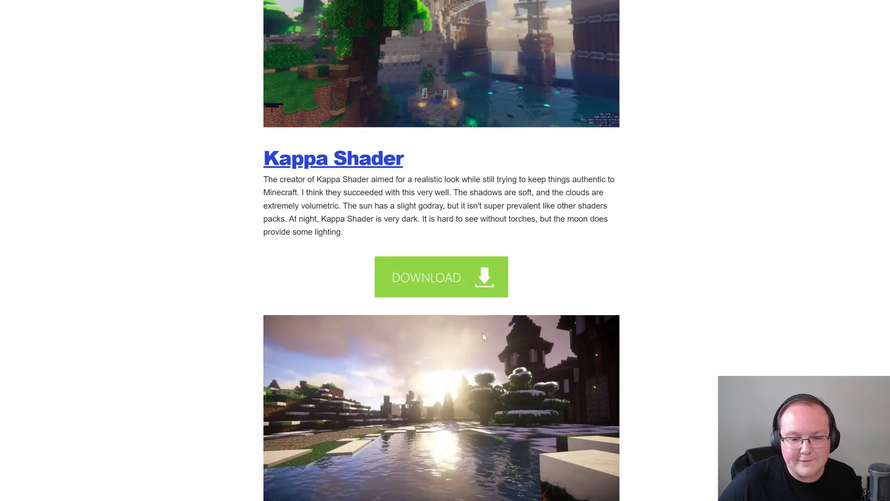
scroll(483, 337, "down", 18)
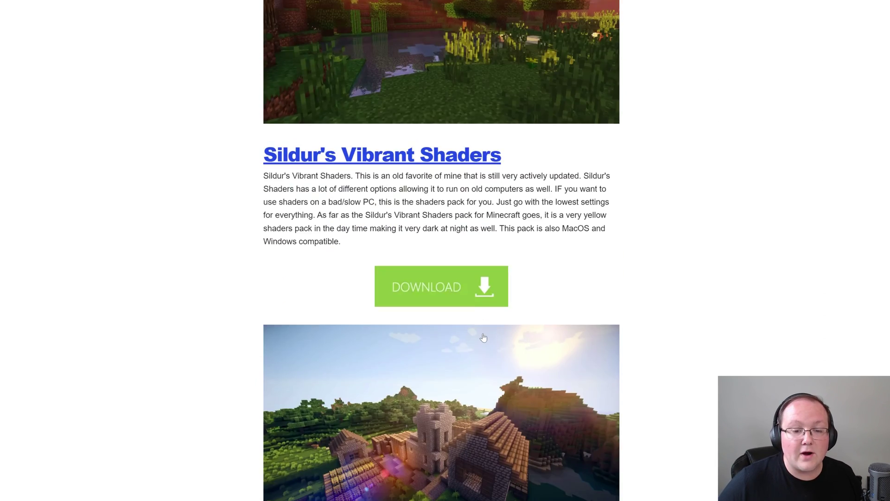
scroll(483, 338, "down", 17)
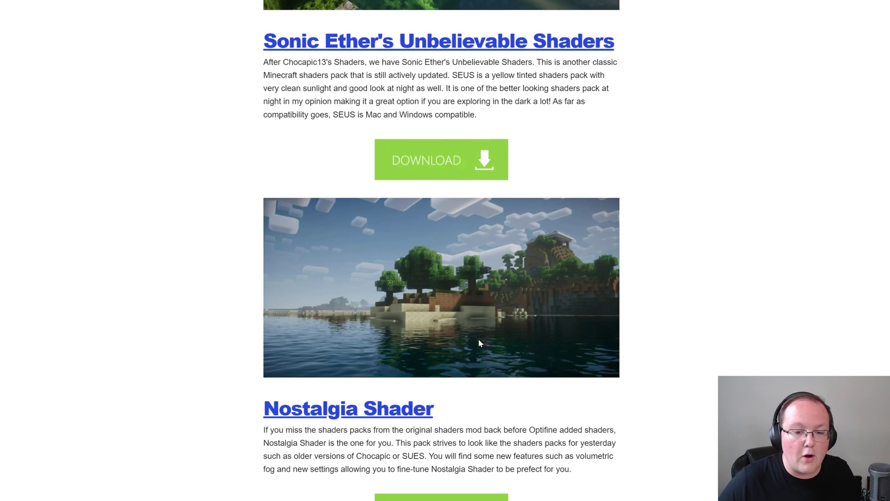
scroll(480, 343, "down", 2)
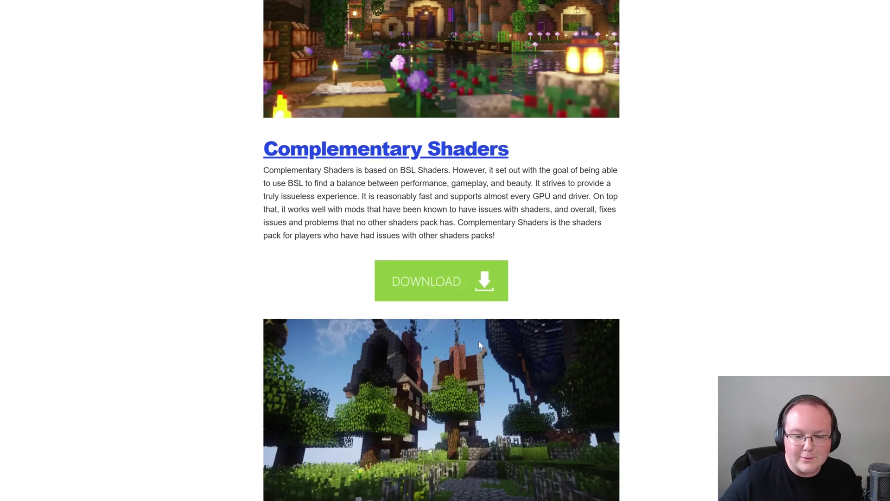
Open the download pages for Complementary Shaders and MakeUp Ultra Fast Shaders from the article.
right_click(432, 292)
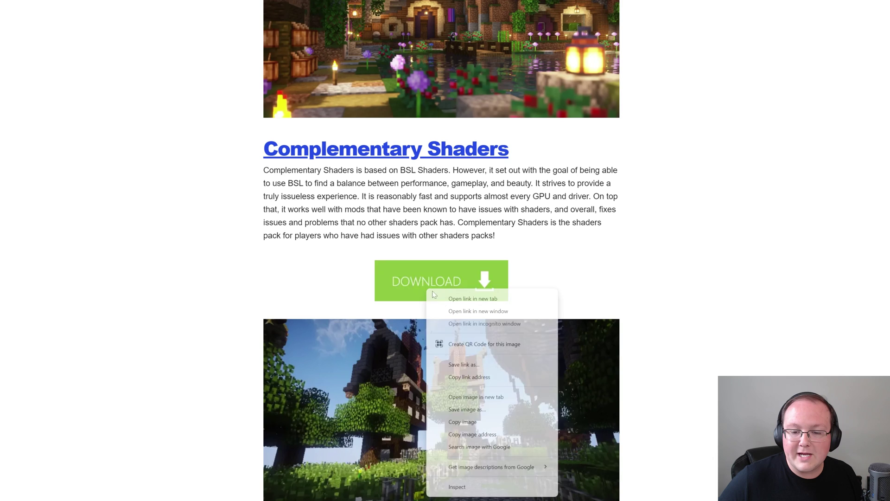
left_click(442, 299)
scroll(406, 191, "down", 17)
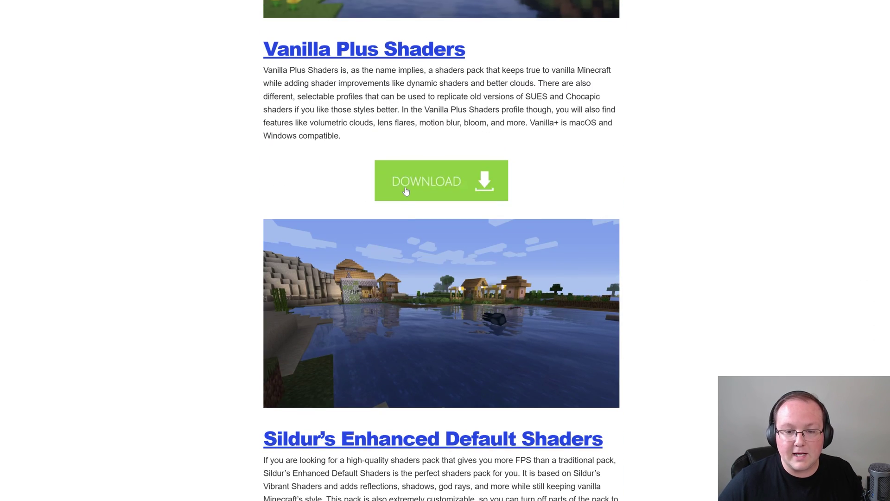
scroll(375, 219, "down", 9)
scroll(376, 222, "up", 14)
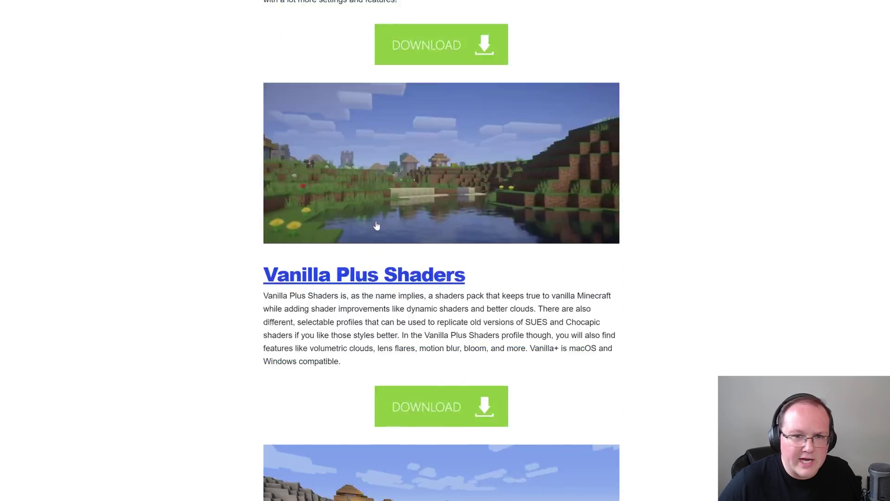
scroll(377, 225, "up", 20)
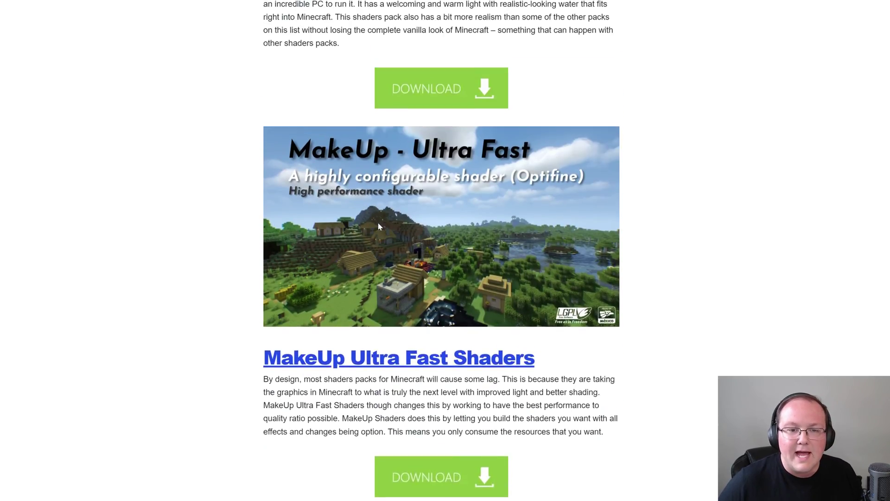
scroll(377, 226, "down", 3)
left_click(417, 357)
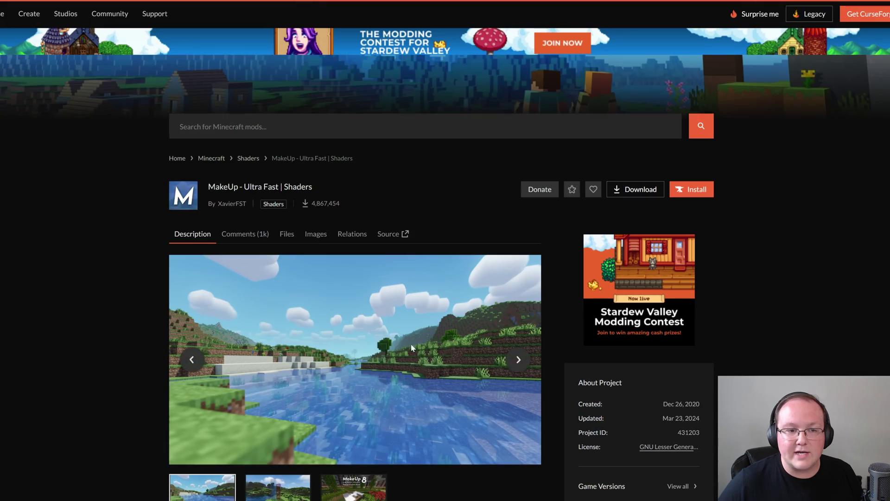
Return to the best shaders article and look over its list of shader packs.
key("ctrl+w")
scroll(377, 219, "up", 7)
scroll(377, 218, "up", 14)
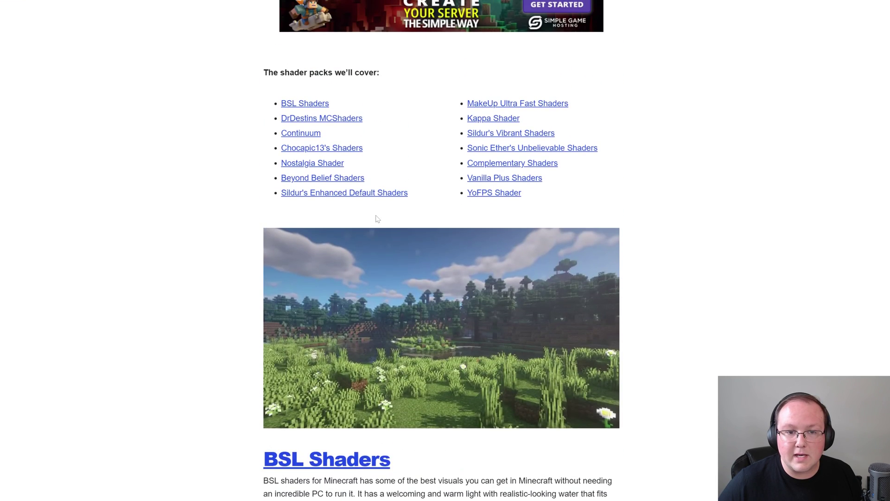
scroll(377, 214, "down", 12)
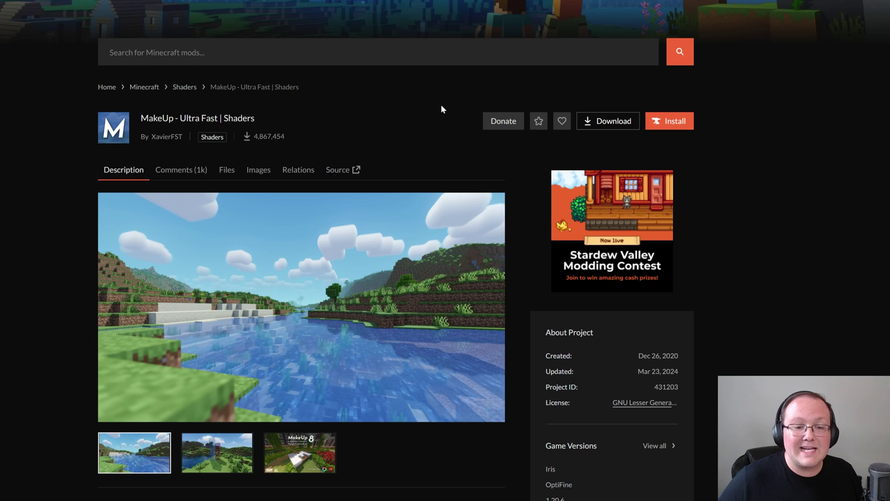
Download the MakeUp-UltraFast-8.9d.zip shader pack from the project's file list.
scroll(454, 41, "down", 3)
scroll(471, 51, "up", 1)
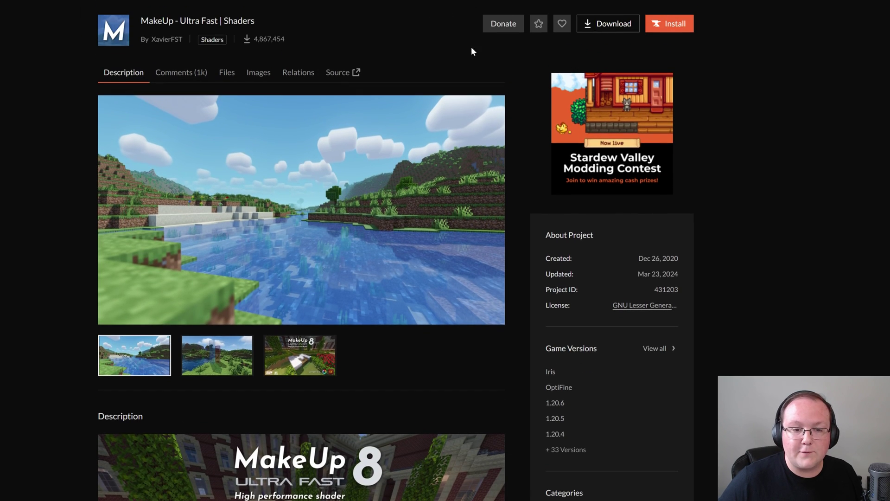
left_click(218, 73)
scroll(218, 76, "down", 3)
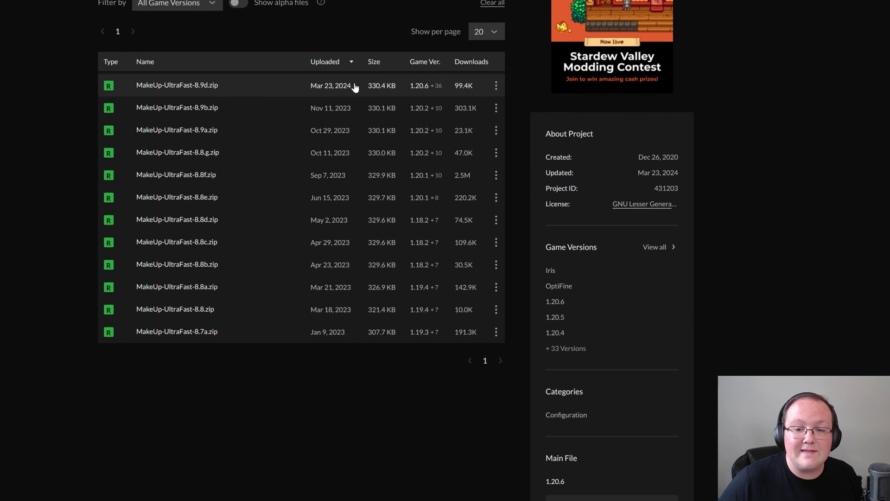
mouse_move(434, 89)
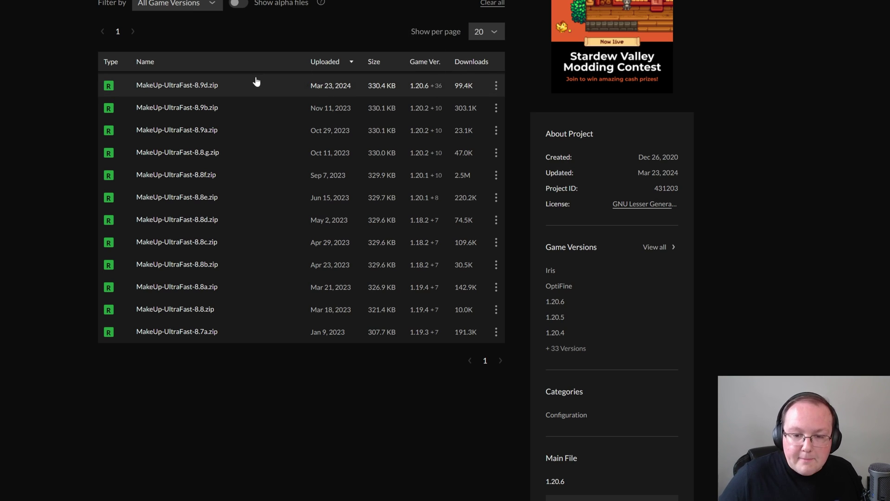
left_click(496, 87)
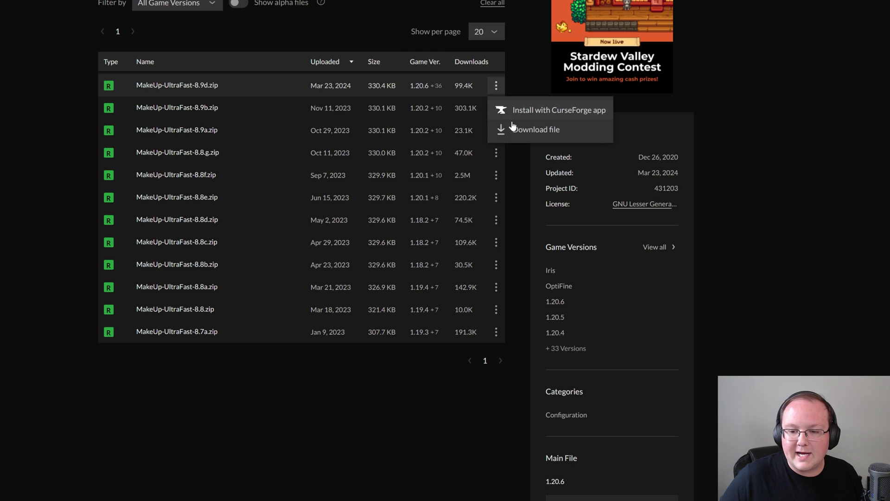
left_click(512, 127)
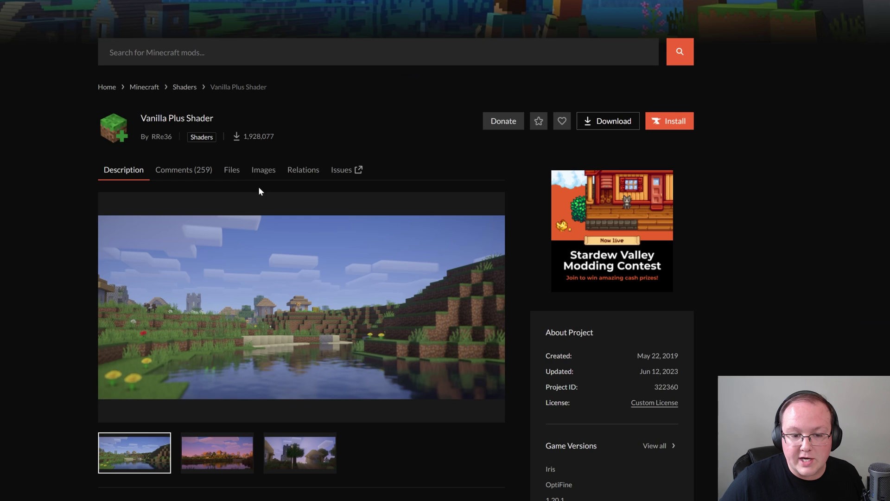
Download Vanilla Plus v3.2 from the Vanilla Plus Shader file list.
left_click(232, 170)
scroll(248, 174, "down", 4)
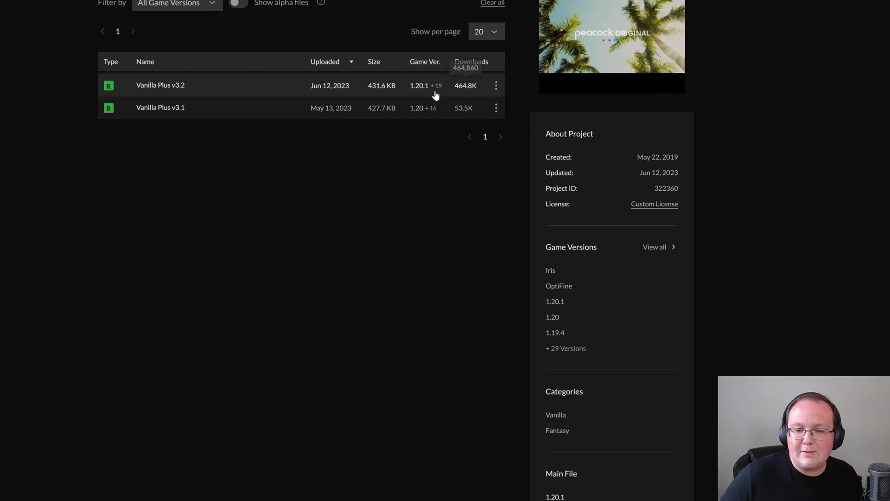
left_click(496, 88)
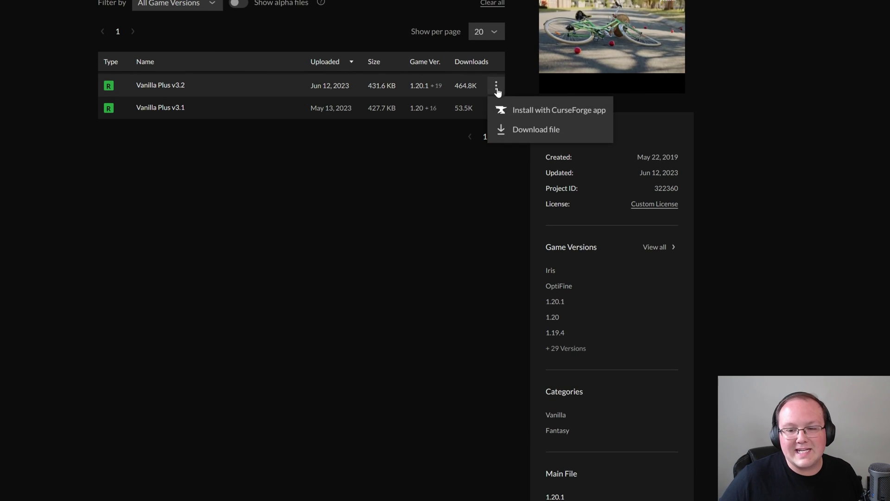
left_click(508, 132)
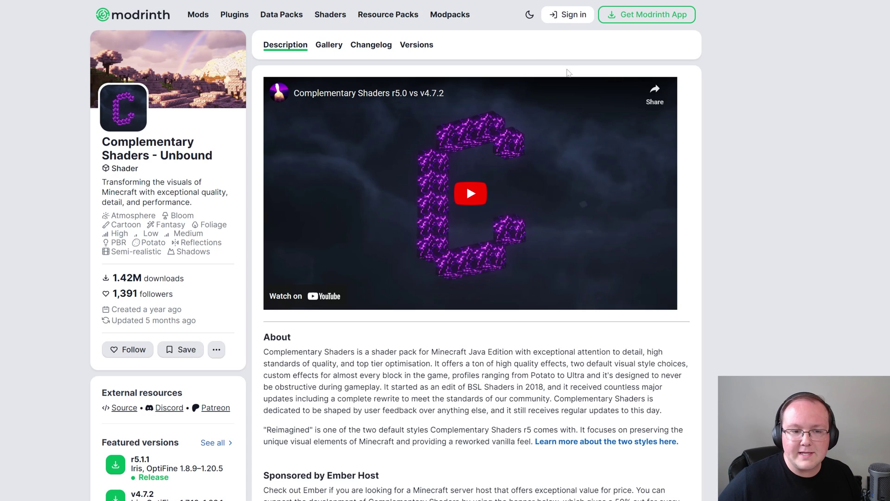
Download release r5.1.1 of Complementary Shaders - Unbound from its versions list and save it to the Downloads folder.
left_click(415, 43)
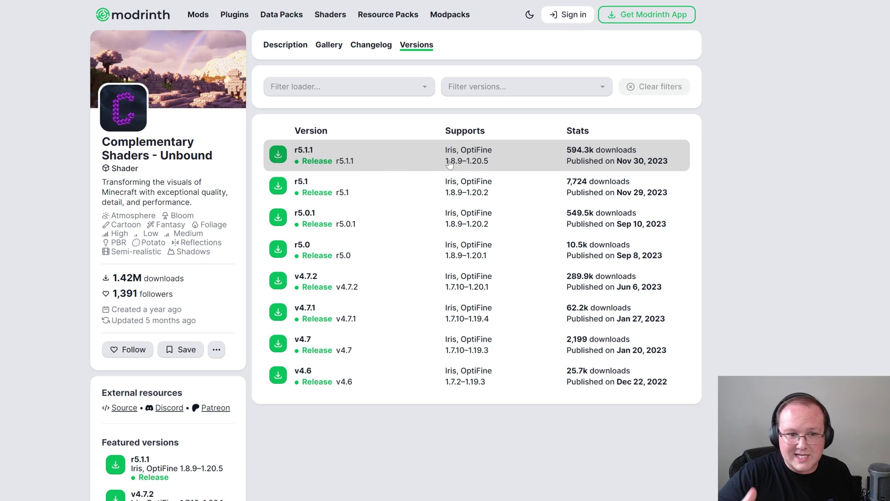
left_click(278, 154)
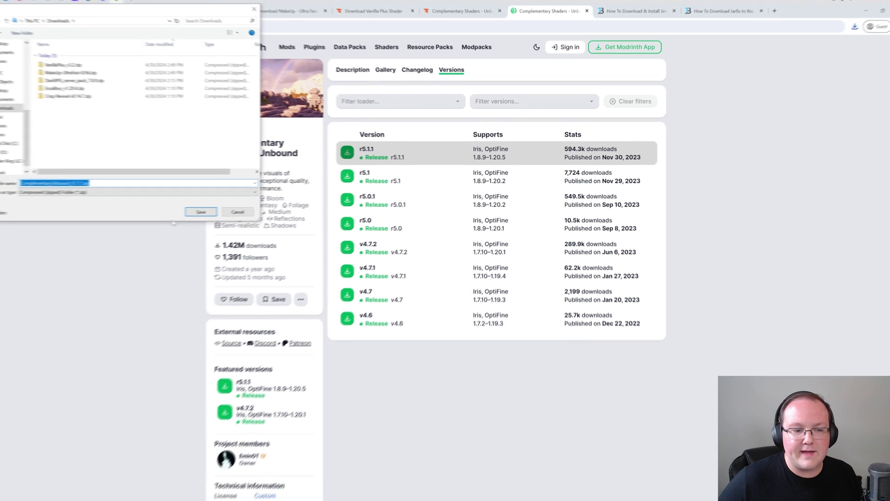
left_click(201, 211)
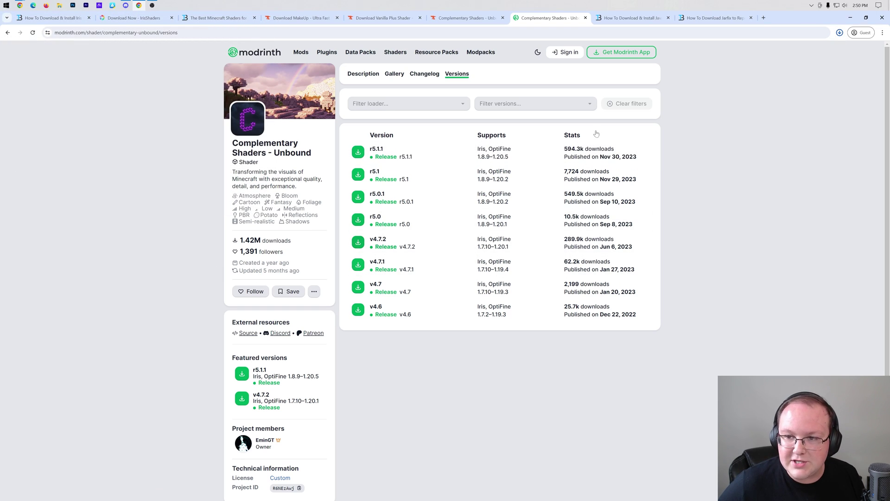
Move the Iris installer and the Complementary Unbound, Vanilla Plus and MakeUp Ultra Fast zips from the Downloads folder to the desktop.
left_click(619, 21)
key("super+d")
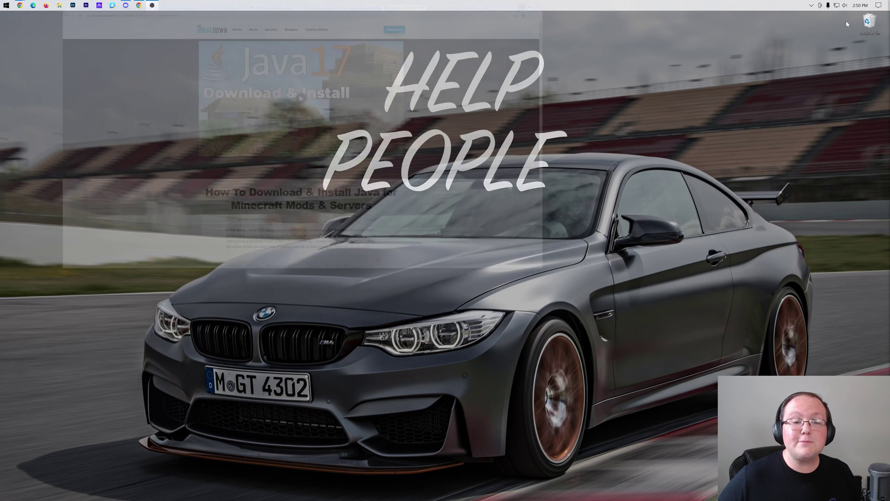
left_click(60, 5)
left_click_drag(554, 125, 331, 124)
left_click(322, 175)
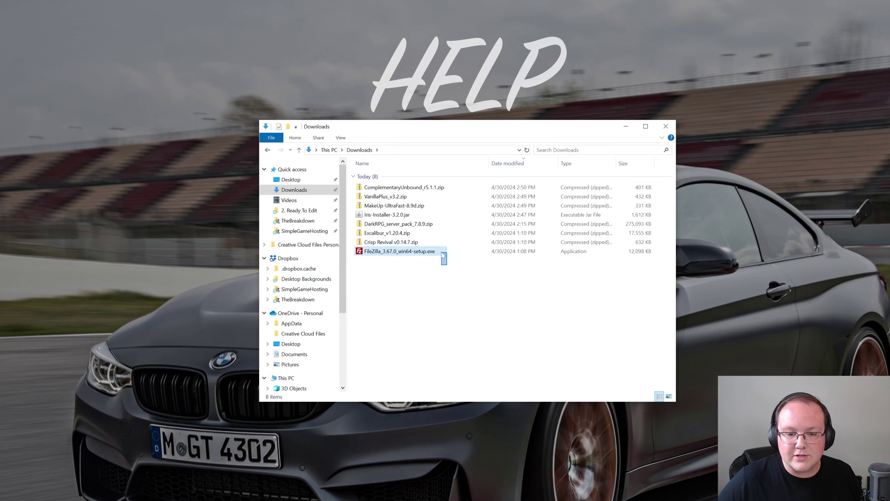
left_click_drag(656, 216, 549, 188)
left_click_drag(377, 191, 311, 81)
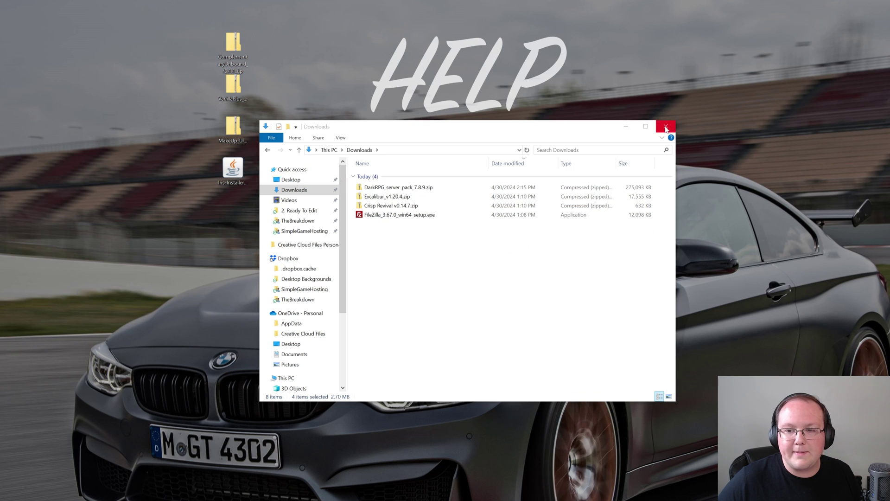
left_click(666, 128)
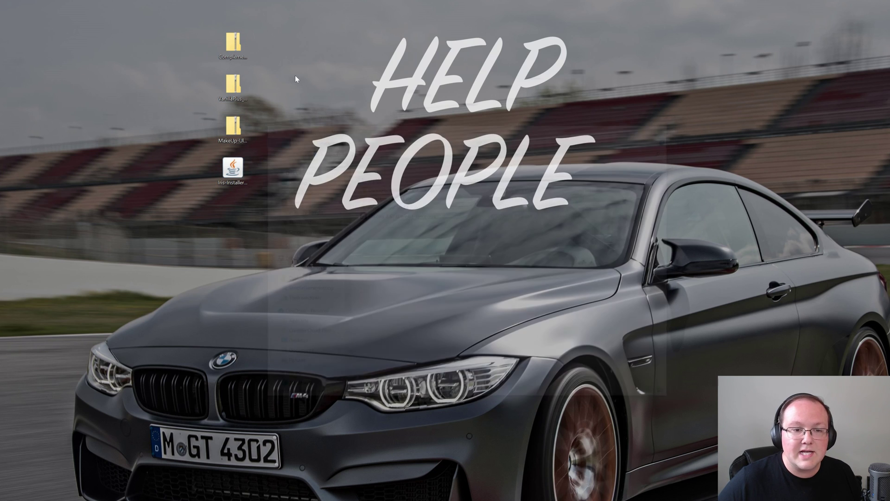
Arrange the three shader zips in a row on the desktop and set the Iris installer apart beside them.
left_click_drag(240, 84, 265, 47)
left_click_drag(236, 126, 296, 49)
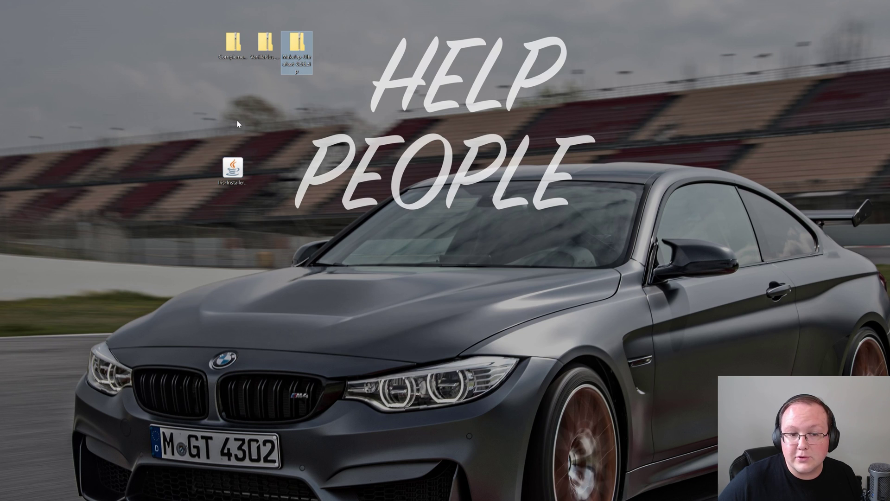
left_click_drag(232, 168, 169, 43)
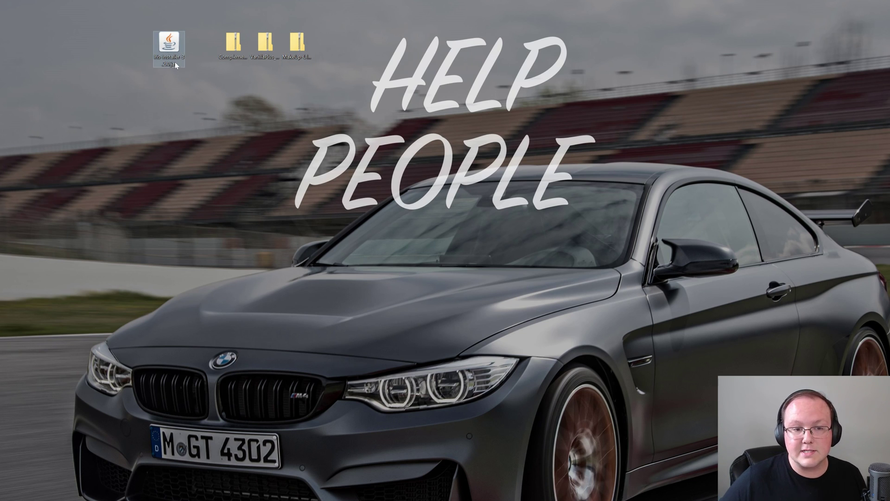
right_click(169, 51)
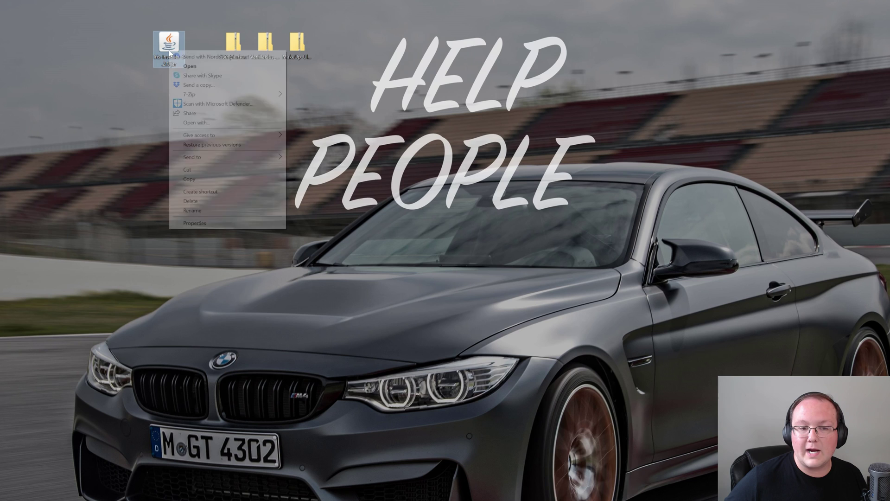
left_click(197, 122)
left_click(468, 280)
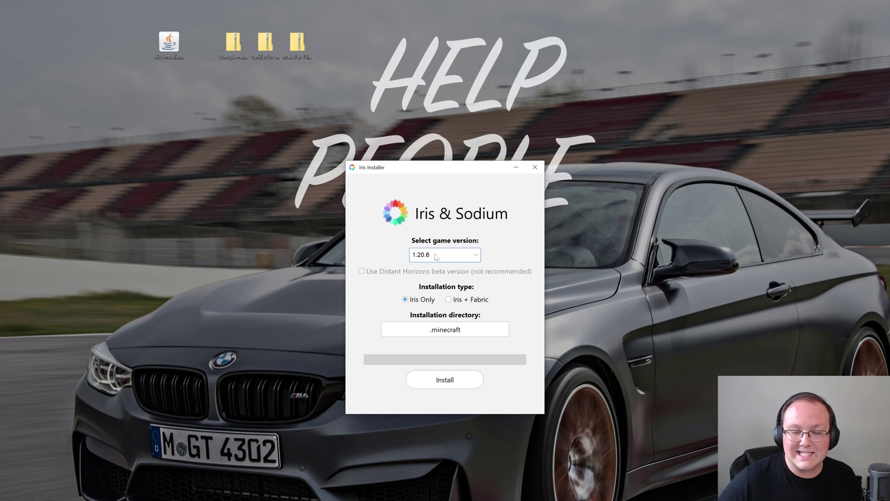
left_click(535, 167)
right_click(172, 50)
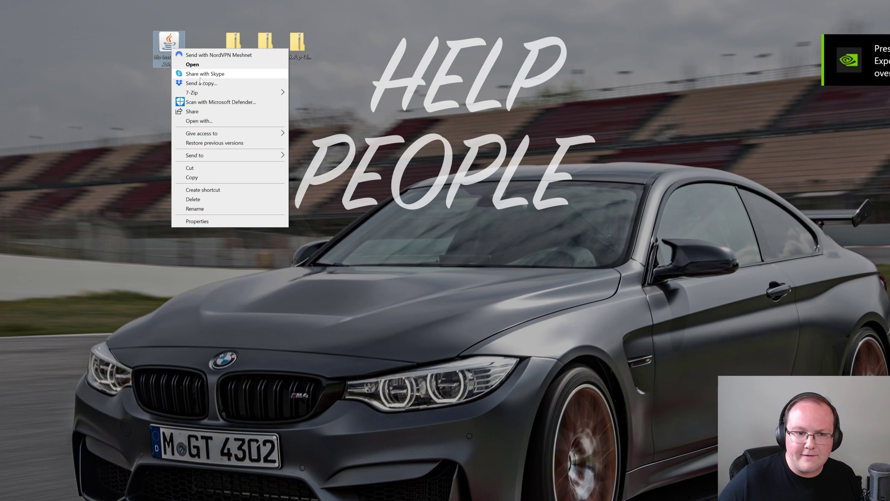
left_click(200, 120)
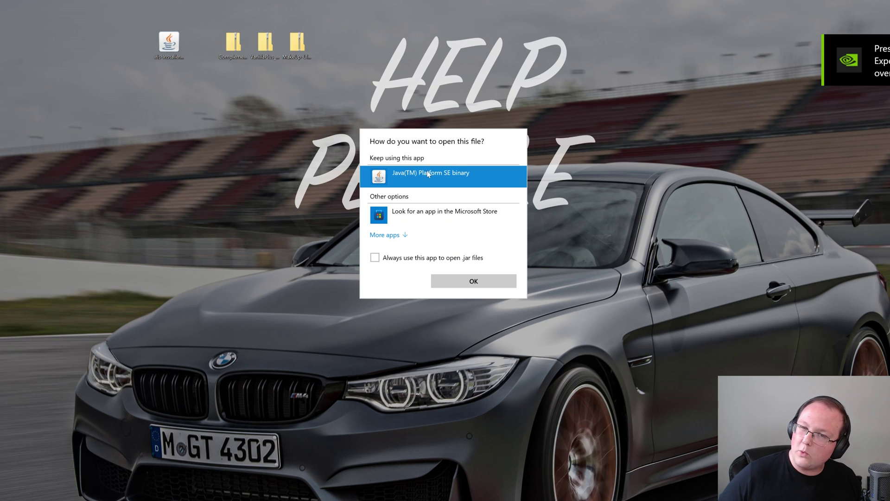
Look through the Java download and install guide for the Java version that Minecraft 1.20.5+ needs.
left_click(72, 17)
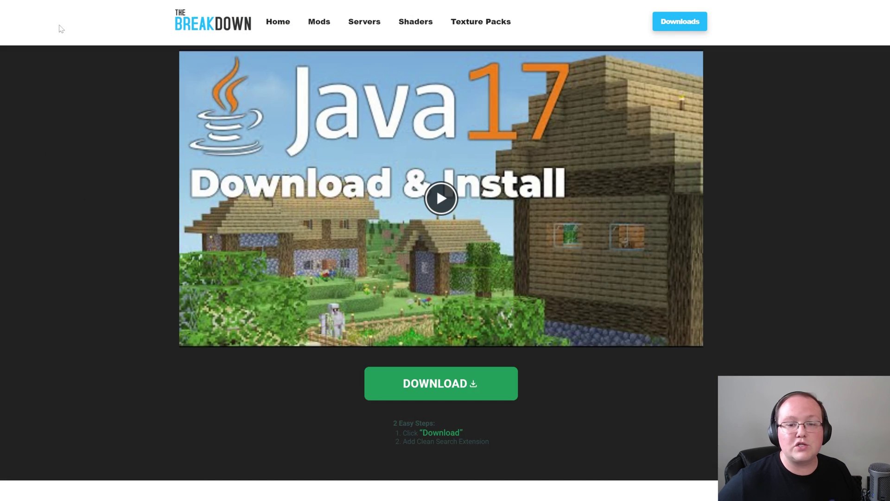
scroll(45, 119, "down", 9)
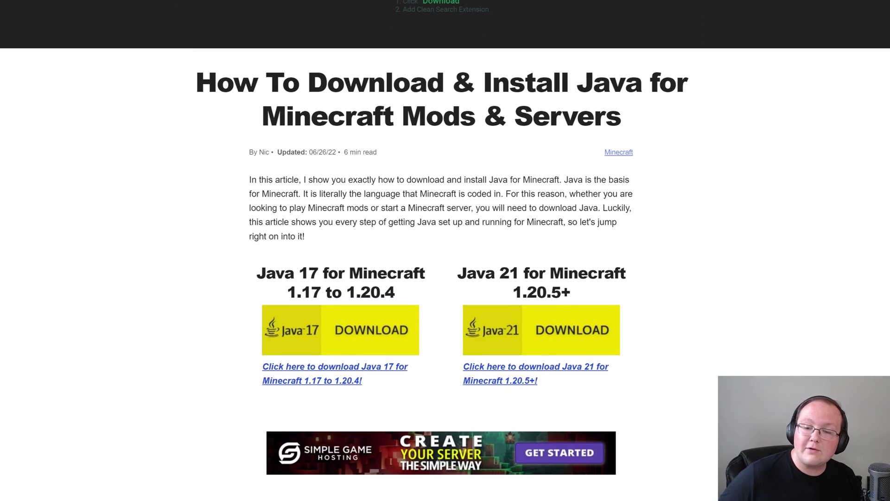
left_click_drag(512, 292, 581, 292)
left_click(581, 291)
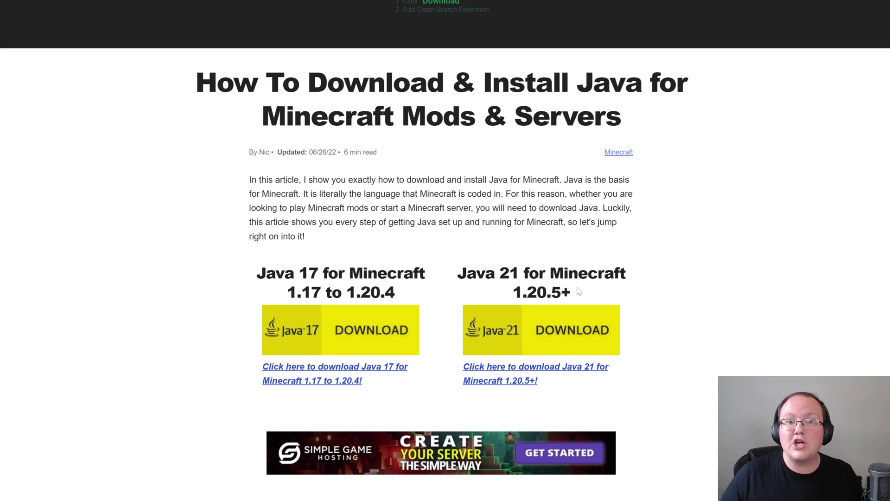
left_click_drag(452, 272, 639, 291)
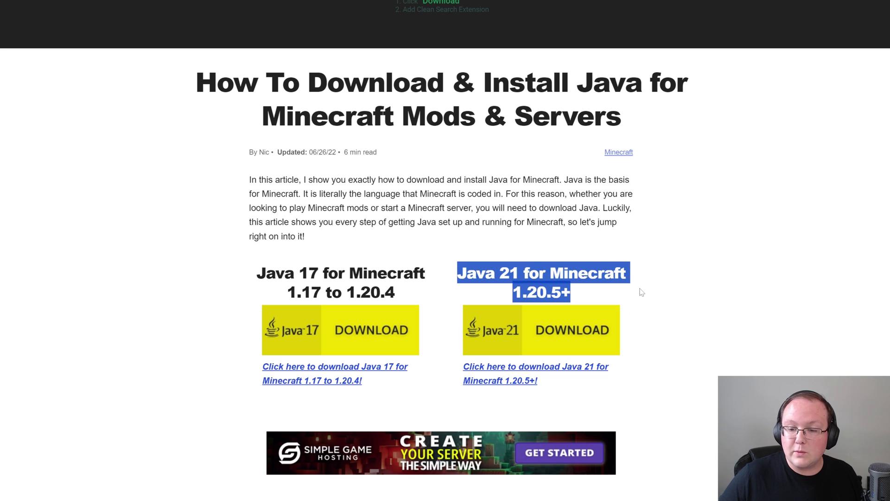
scroll(692, 324, "down", 13)
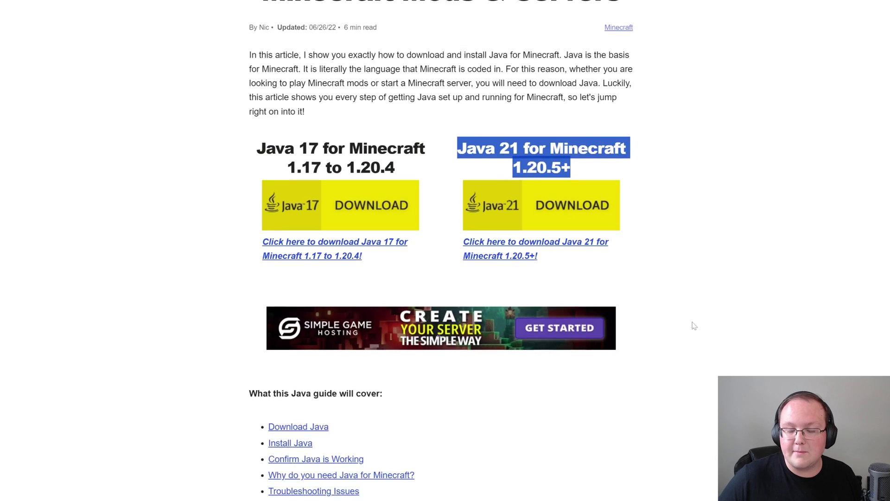
scroll(529, 398, "up", 7)
scroll(529, 398, "up", 15)
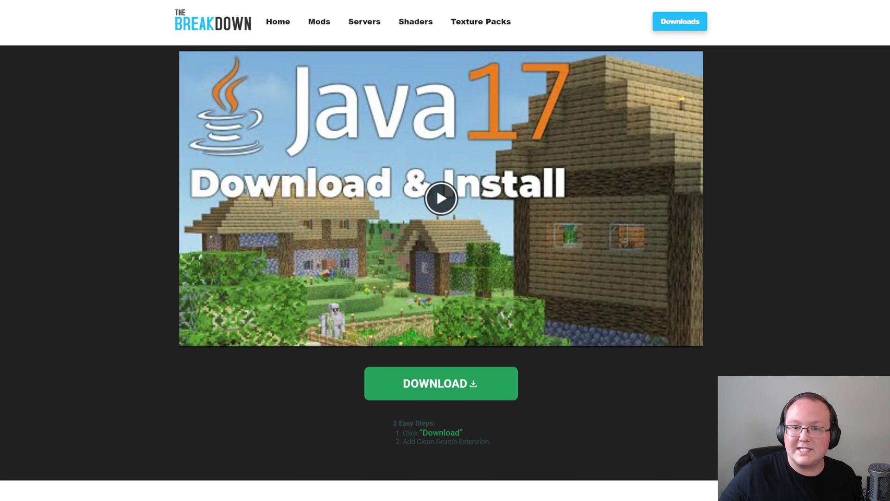
Open the Java 21 download page from the guide and view its Windows downloads.
scroll(751, 341, "down", 9)
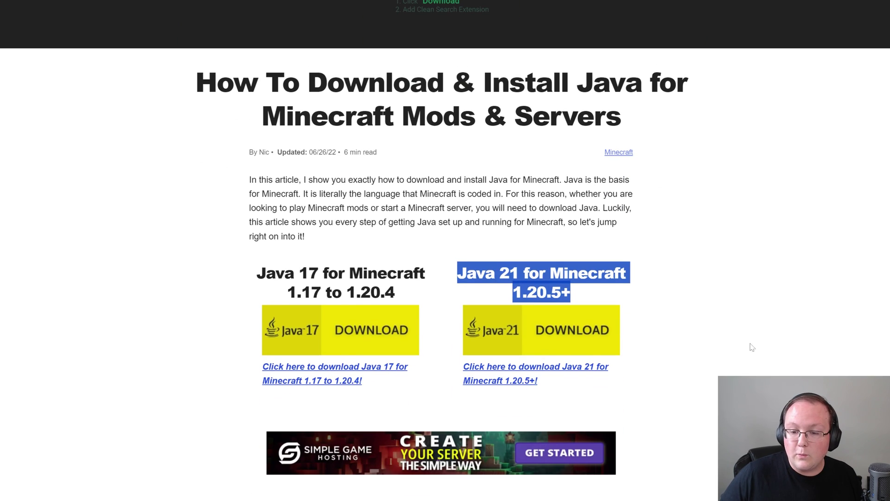
left_click(554, 342)
scroll(532, 210, "down", 12)
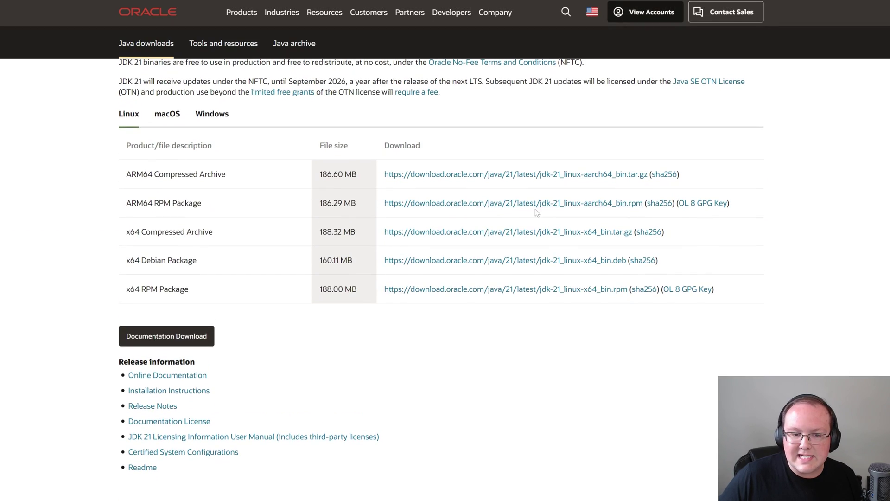
left_click(209, 121)
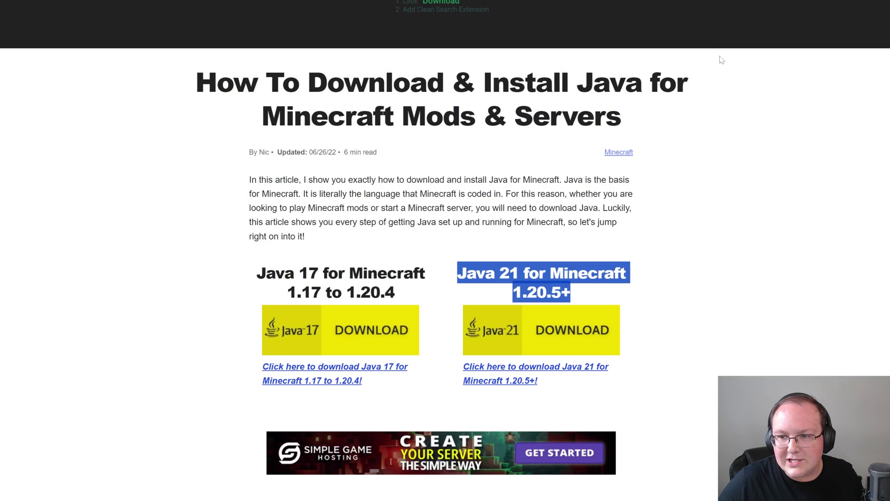
scroll(755, 116, "down", 2)
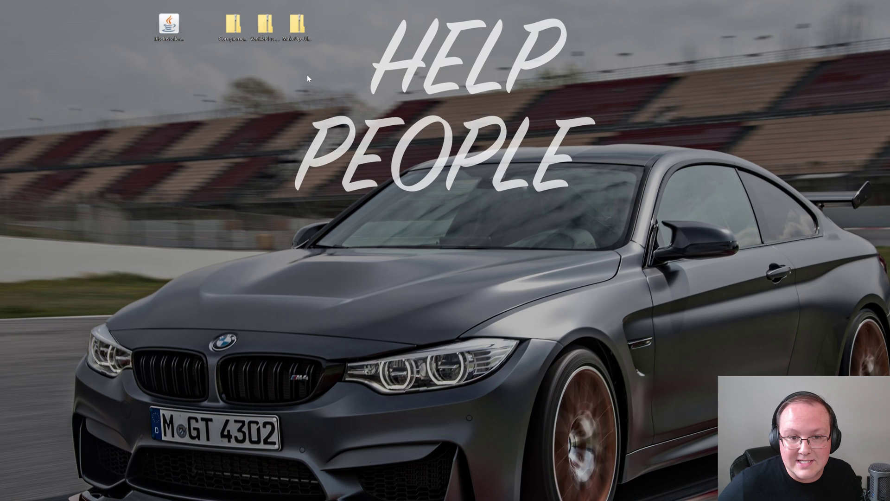
Open the Iris installer with Java(TM) Platform SE binary and select game version 1.20.6.
right_click(172, 25)
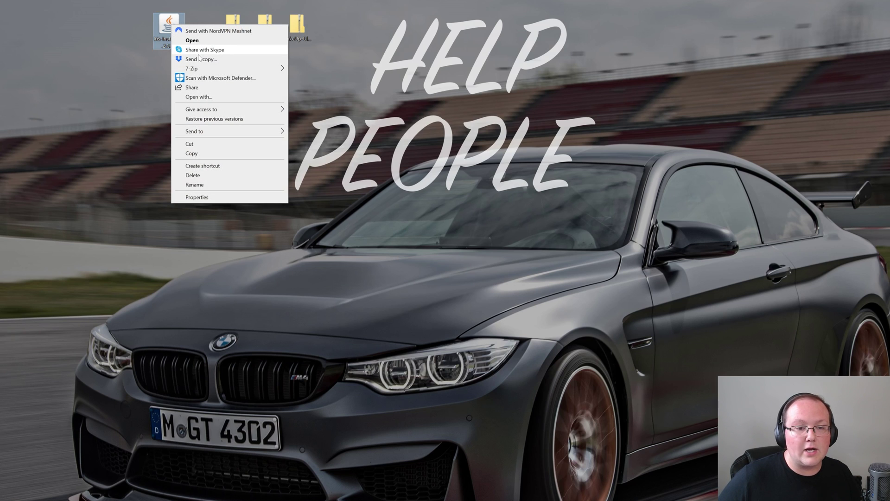
left_click(199, 97)
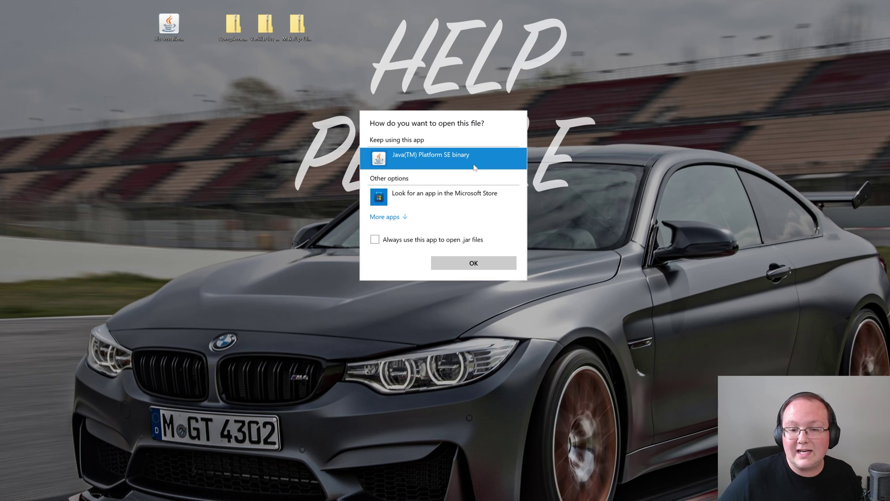
left_click(477, 263)
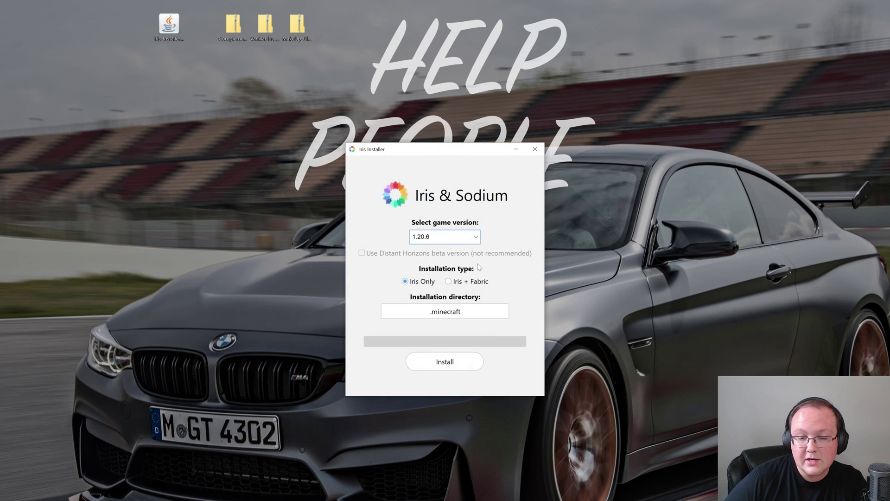
left_click(457, 237)
left_click(452, 251)
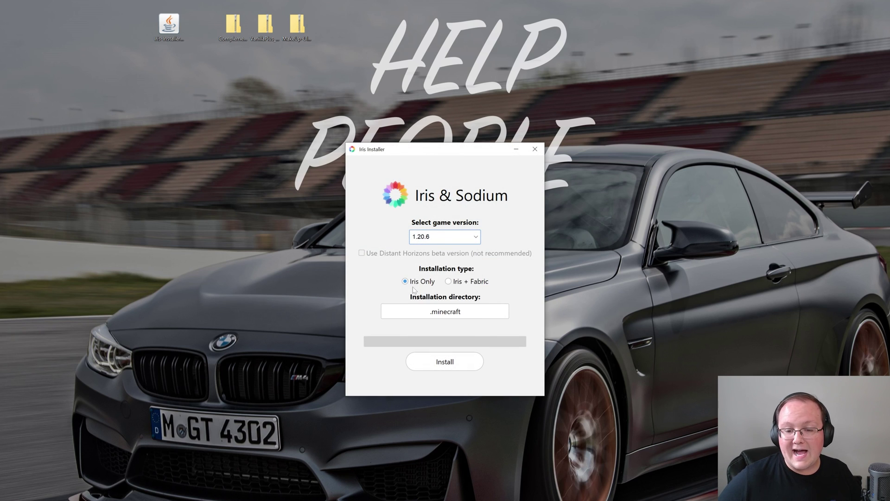
Install Iris Only for 1.20.6 into the .minecraft directory and clear the finished installer away from the desktop.
left_click(431, 361)
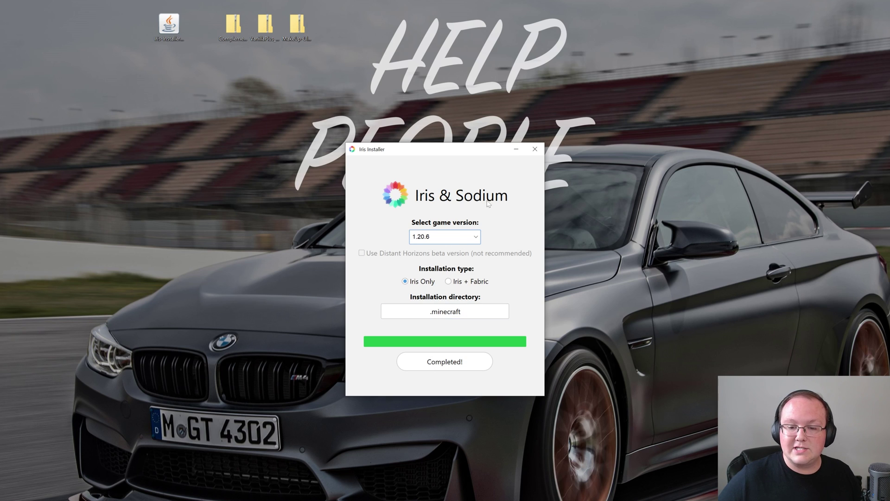
left_click(534, 149)
left_click_drag(168, 24, 889, 54)
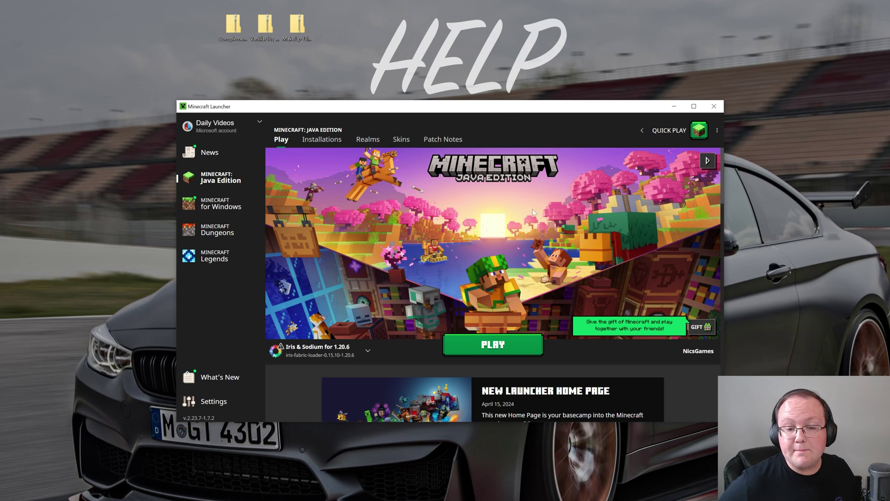
Select the Iris & Sodium for 1.20.6 installation as the one to play in the Minecraft Launcher.
mouse_move(298, 360)
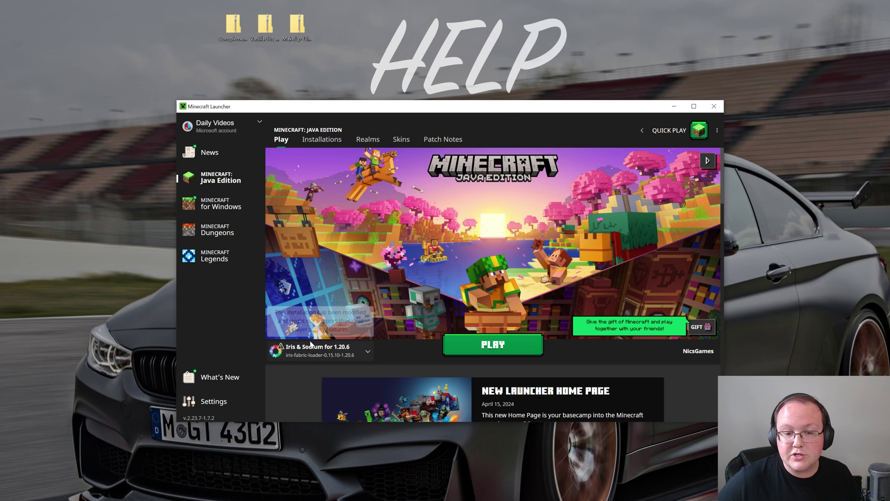
left_click(297, 355)
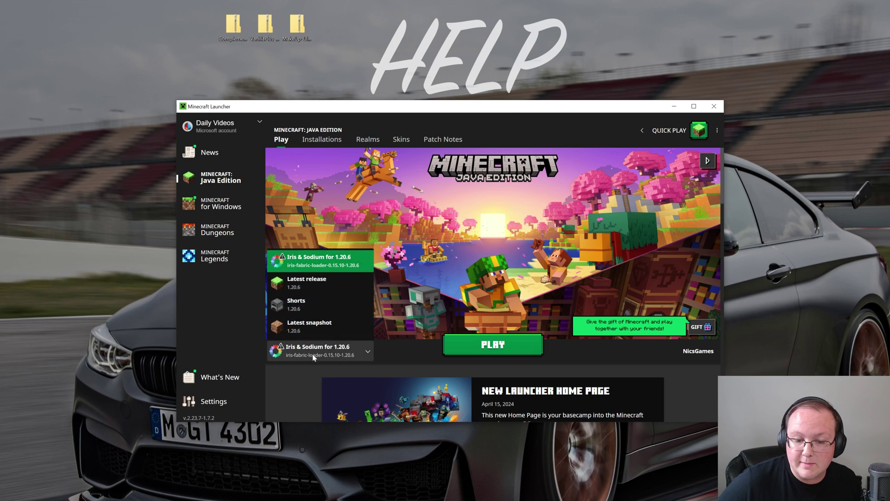
left_click(361, 270)
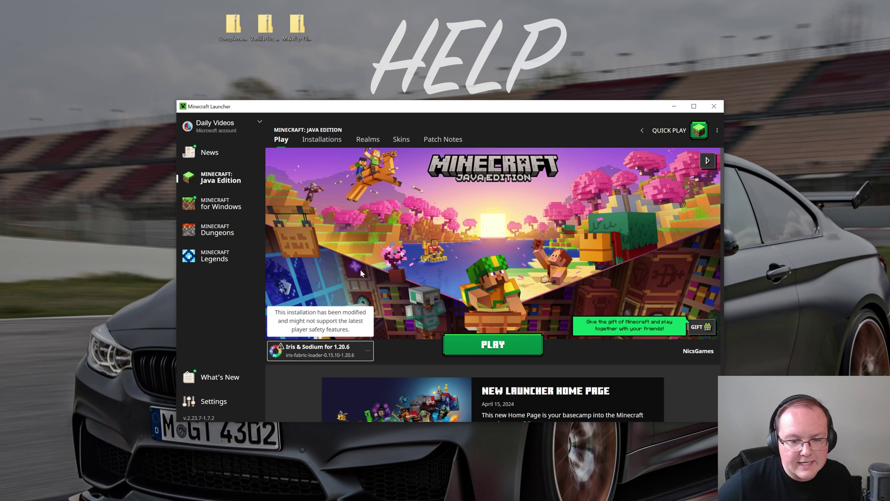
left_click(454, 339)
left_click(510, 312)
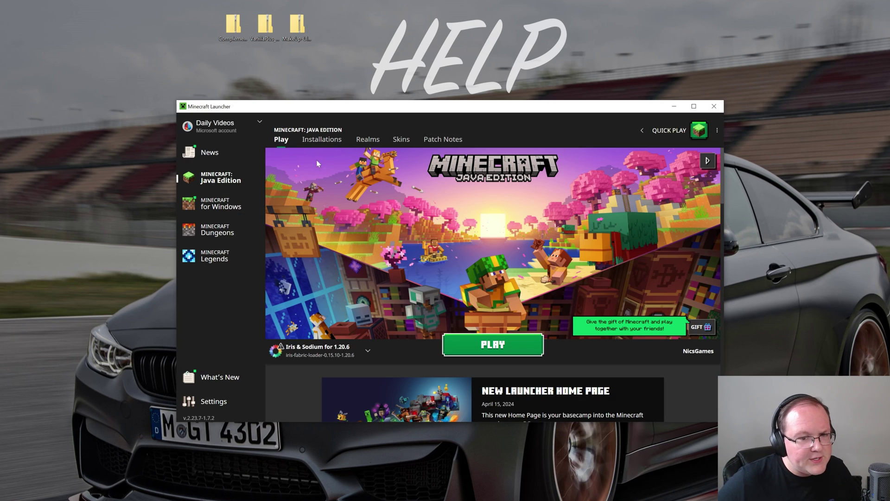
Include modded versions in the launcher's list of installations.
left_click(322, 139)
left_click(643, 168)
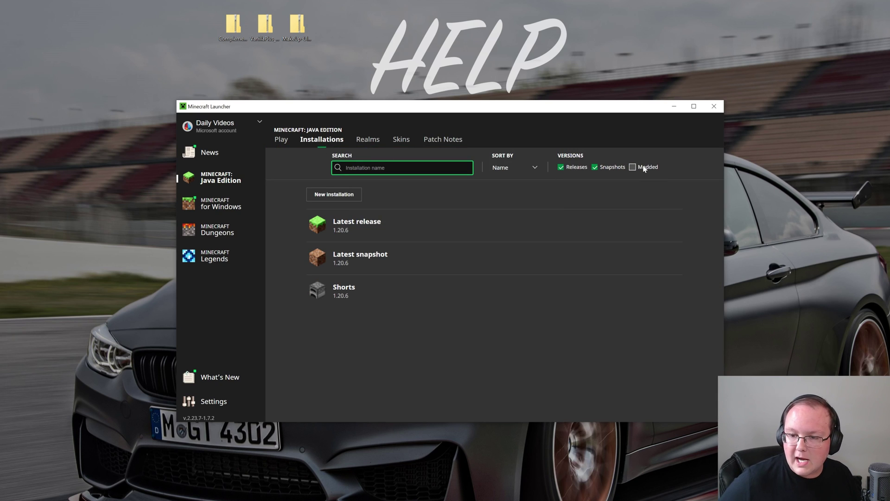
left_click(643, 167)
mouse_move(499, 216)
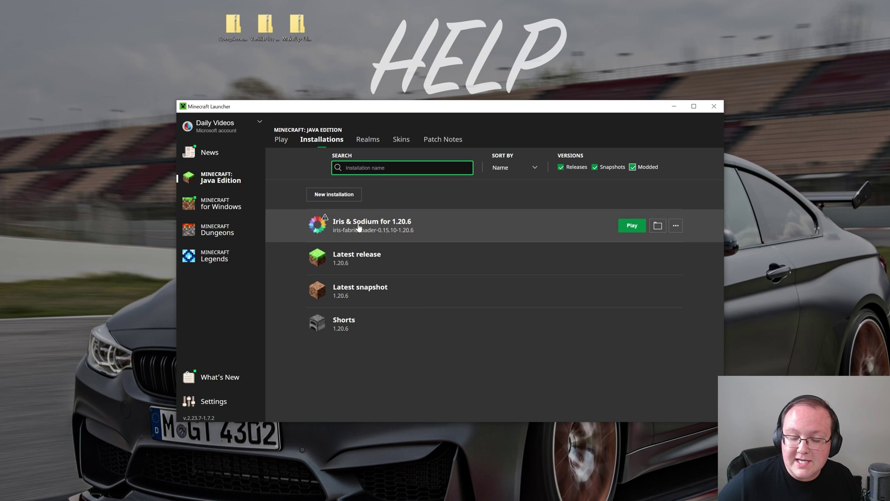
Create an installation named SimpleGameHosting.com using release iris-fabric-loader-0.15.10-1.20.6 and a 2560 x 1440 resolution.
left_click(334, 194)
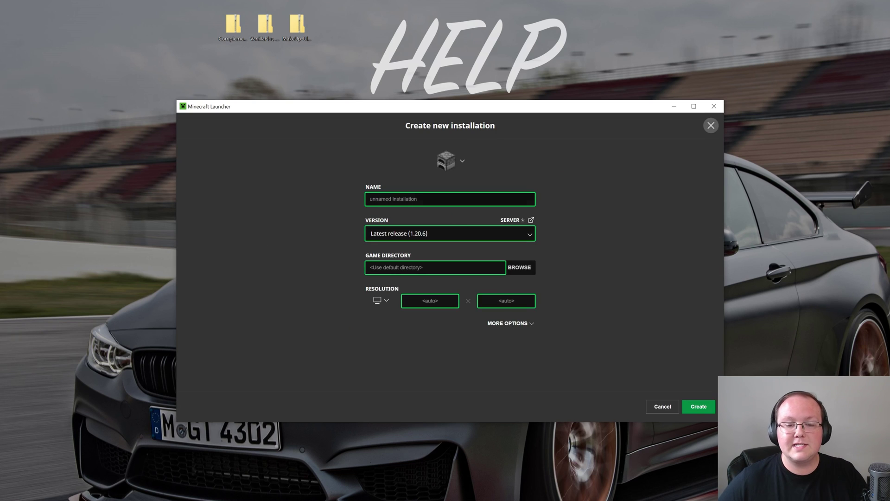
type("SimpleGameHosting.com")
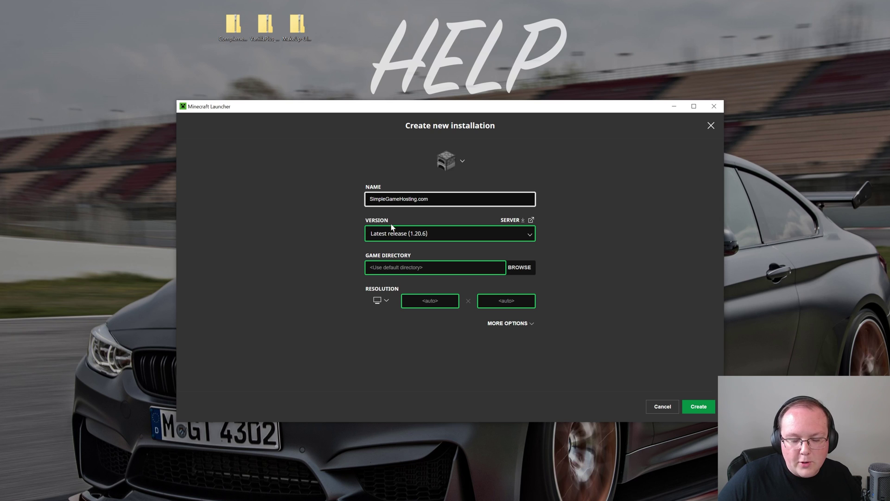
left_click(445, 233)
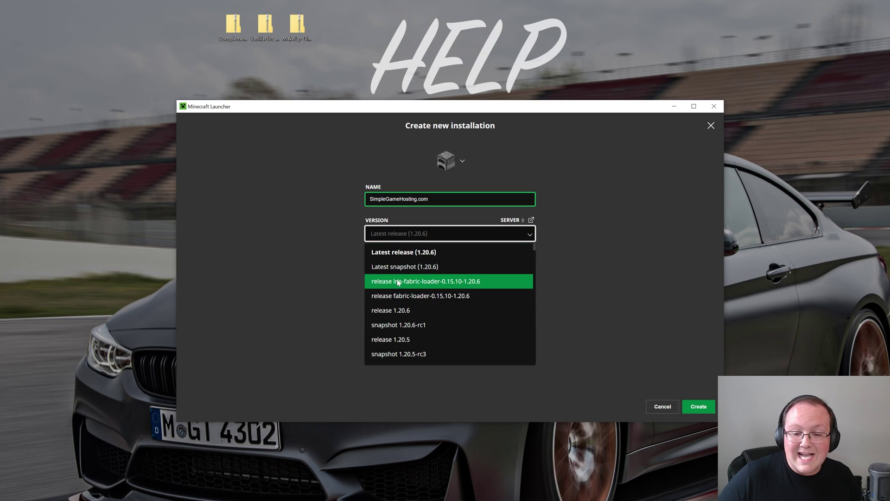
left_click(478, 284)
left_click(378, 316)
left_click(381, 297)
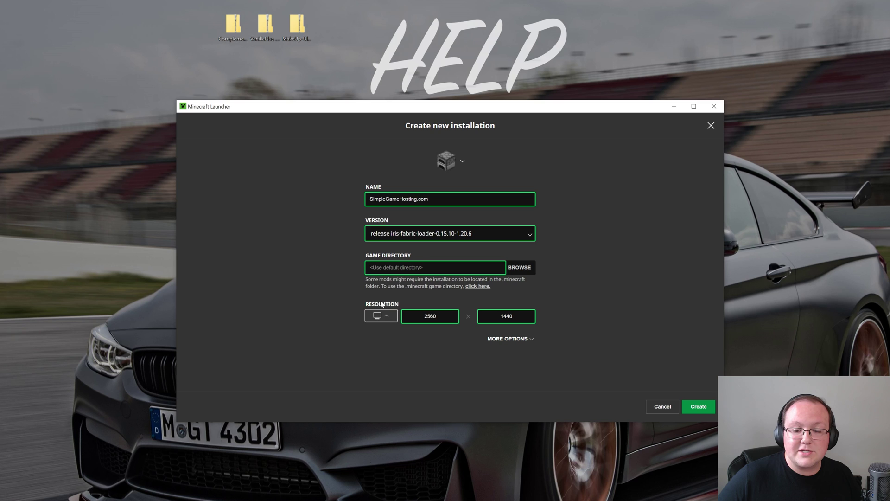
left_click(699, 407)
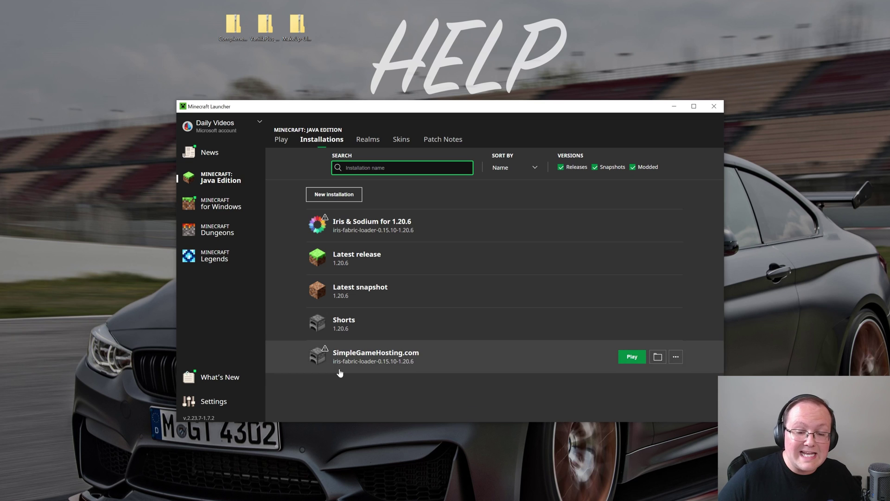
Launch the SimpleGameHosting.com installation and reposition the game window to fit on the desktop.
left_click(631, 357)
left_click(544, 314)
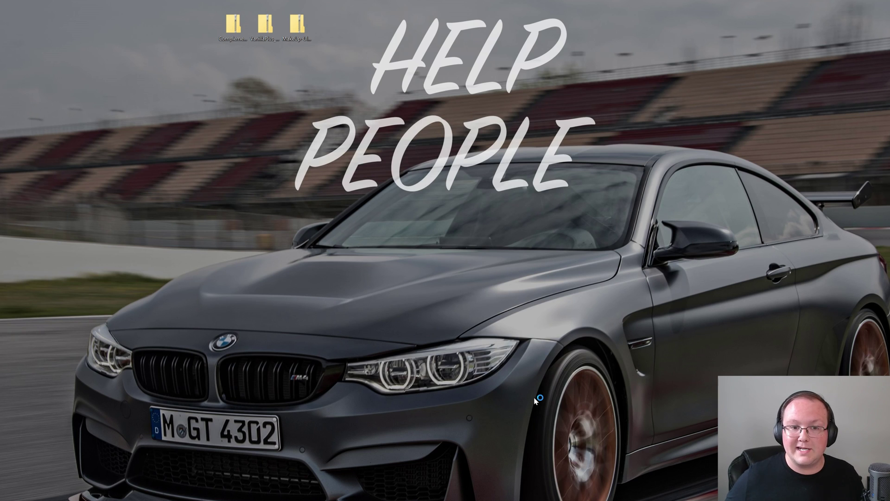
left_click_drag(346, 0, 370, 38)
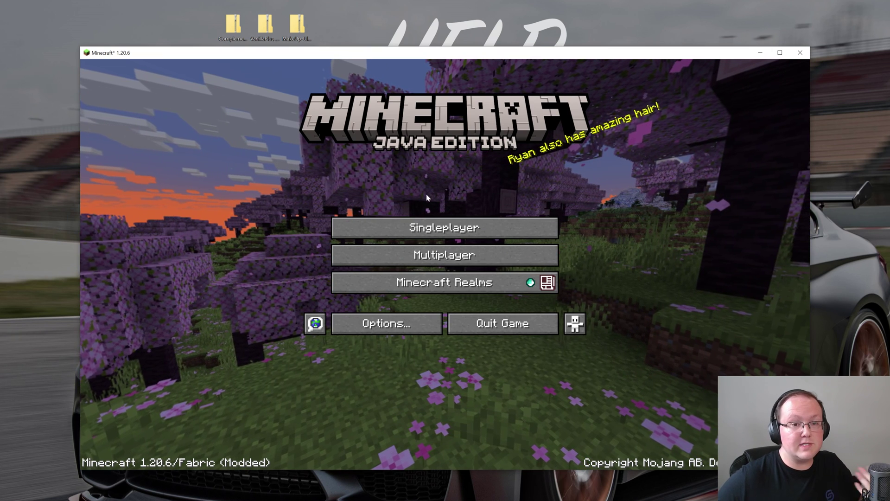
Open the game's Shader Packs settings and move the three shader zips from the desktop into the shaderpacks folder.
left_click(410, 322)
left_click(363, 194)
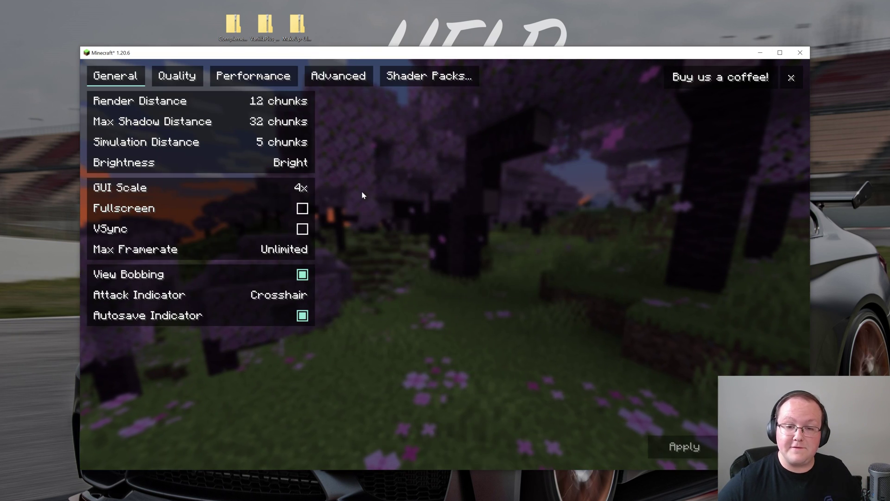
left_click(410, 79)
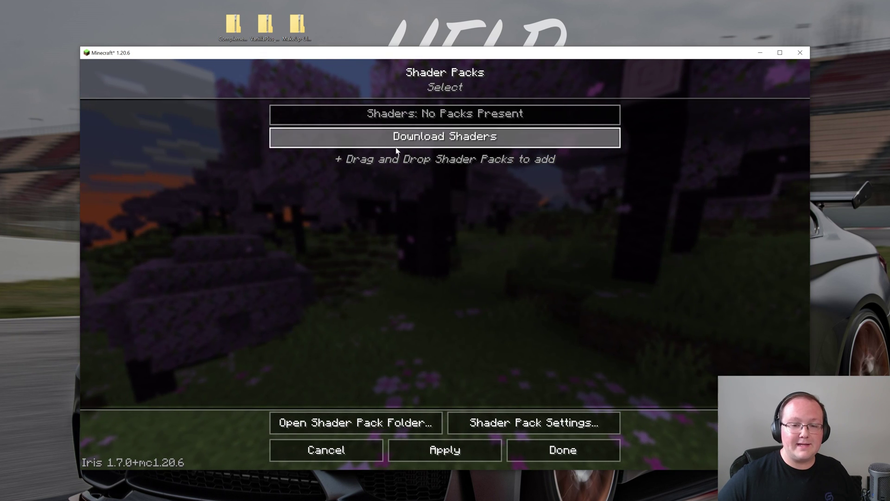
left_click(361, 423)
left_click_drag(190, 31, 463, 213)
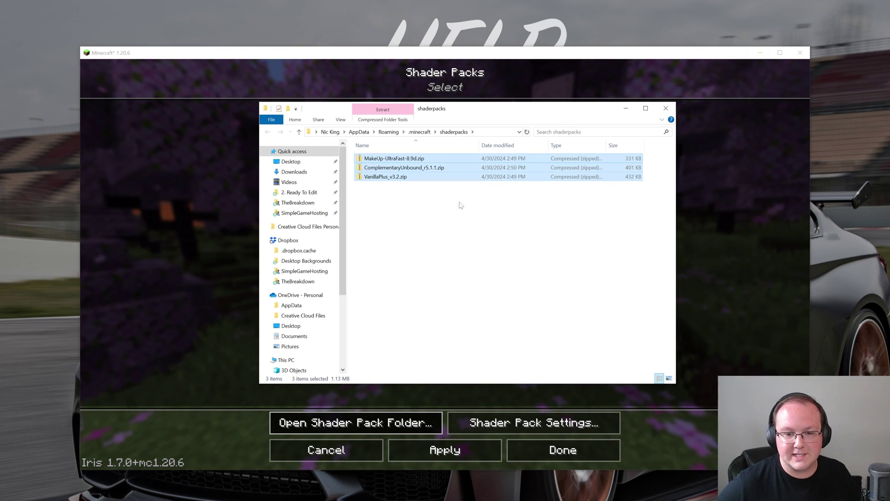
left_click(719, 157)
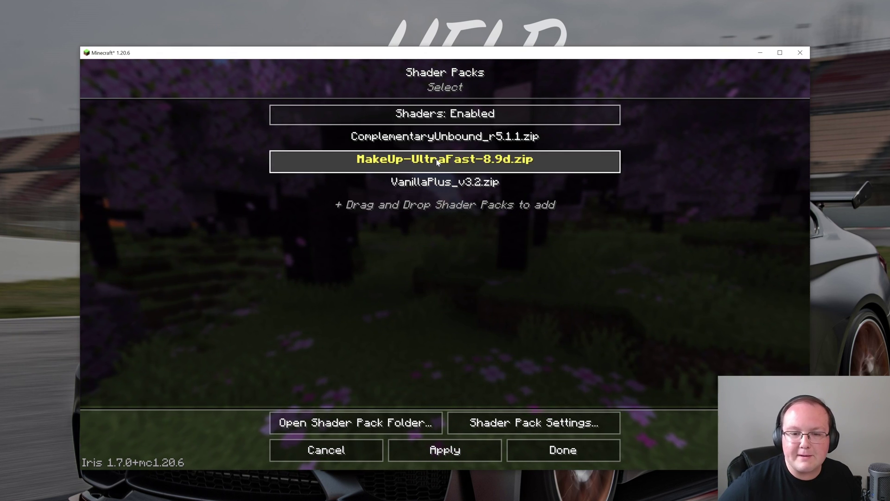
Choose ComplementaryUnbound_r5.1.1.zip as the active shader pack and apply it.
left_click(438, 182)
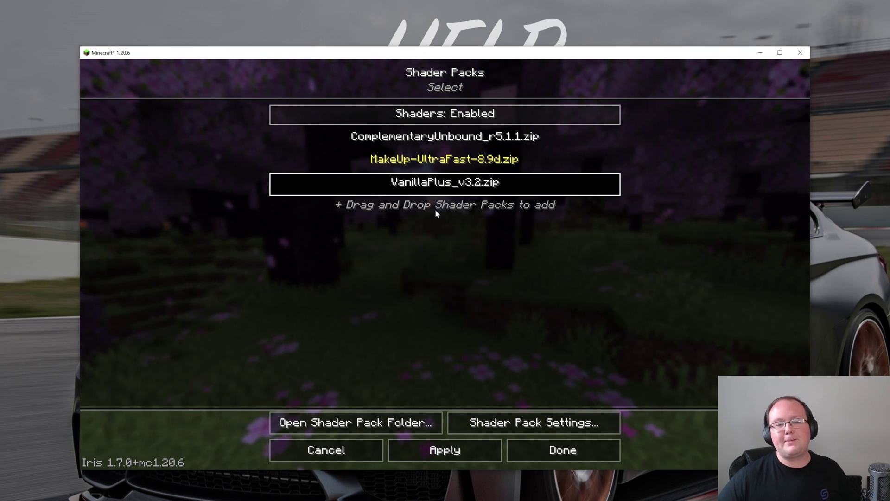
left_click(433, 142)
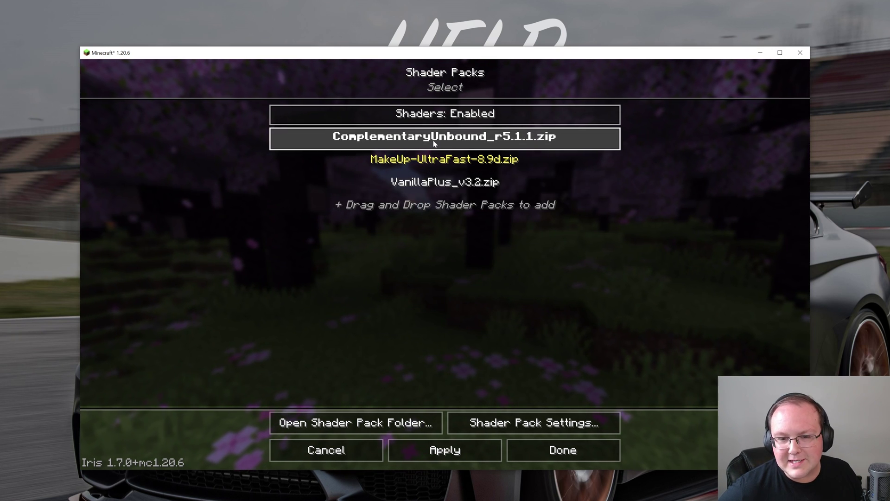
left_click(461, 457)
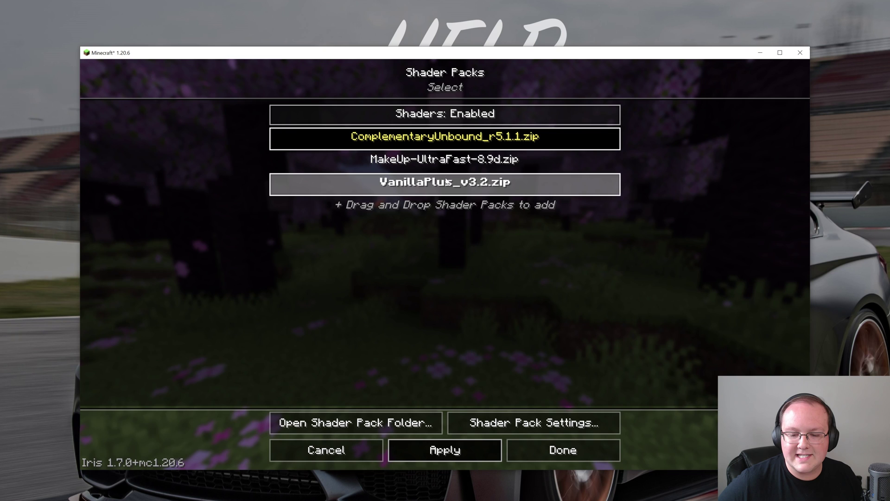
Look through the ComplementaryUnbound pack's lighting, camera, atmosphere and performance settings, and cycle its profile through Very High back to High (Default).
left_click(498, 429)
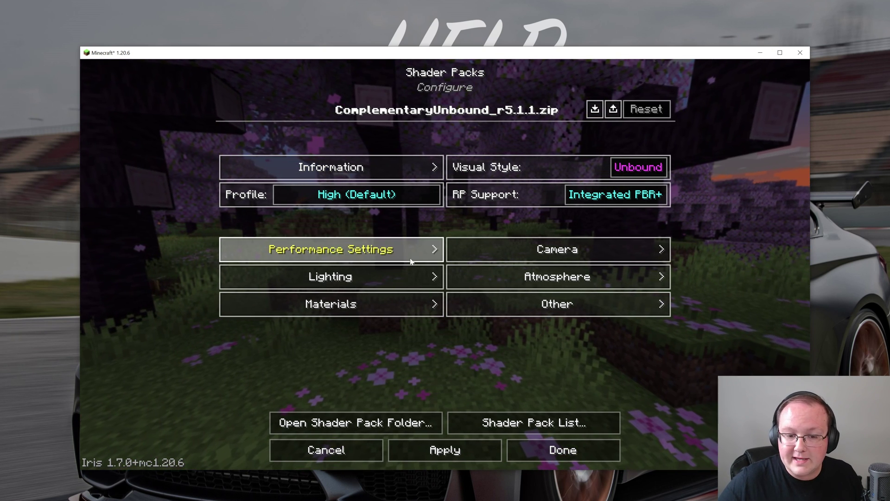
left_click(411, 274)
key("Escape")
left_click(541, 253)
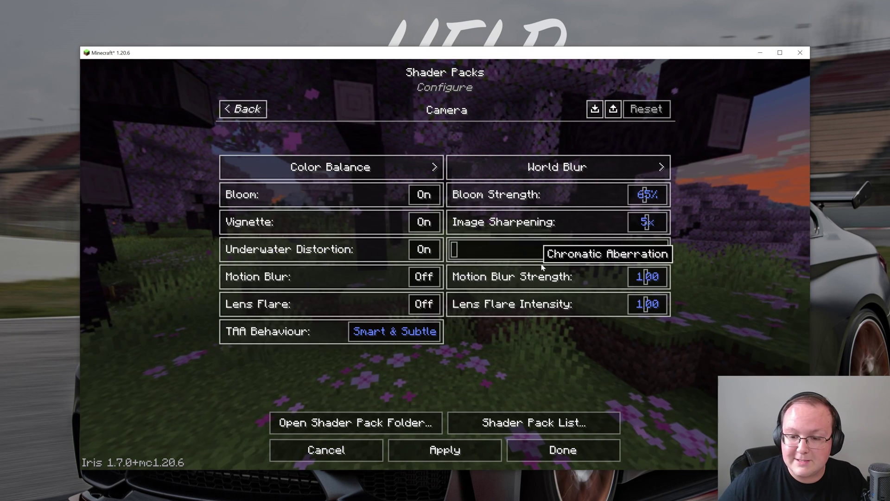
key("Escape")
left_click(541, 269)
key("Escape")
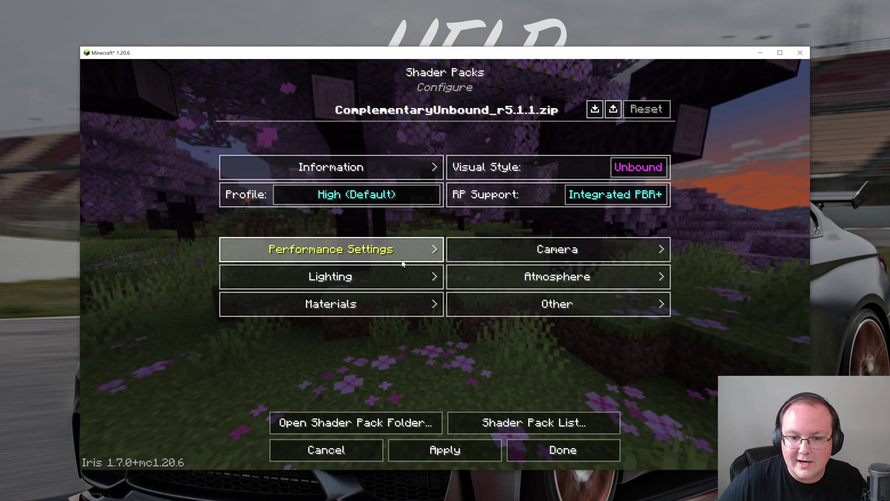
left_click(378, 253)
key("Escape")
left_click(375, 196)
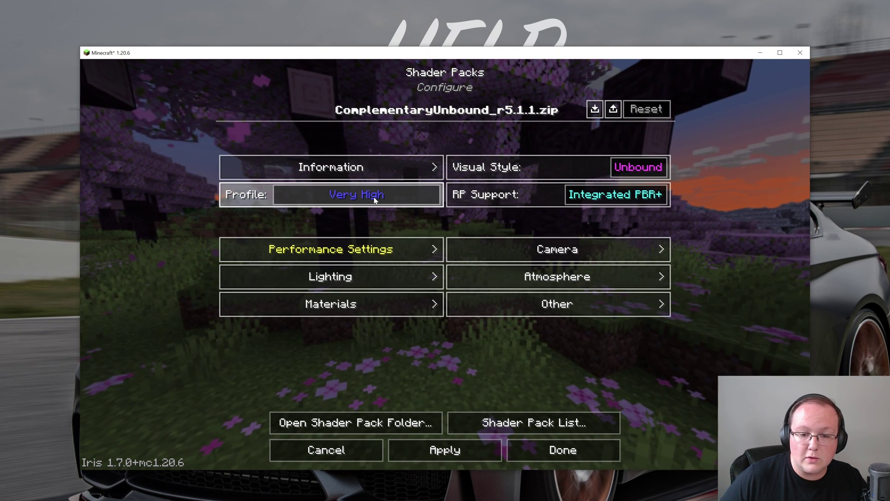
left_click(375, 197)
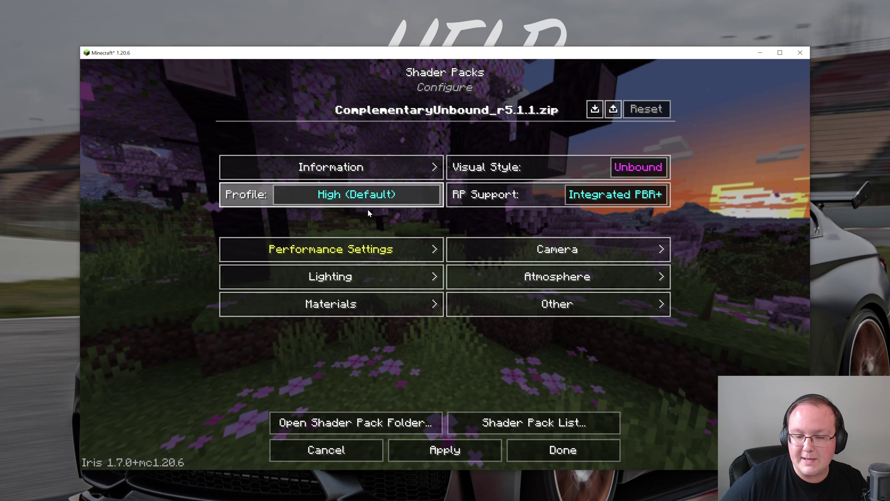
Finish the shader settings and join the SimpleGameHosting.com multiplayer server.
left_click(568, 458)
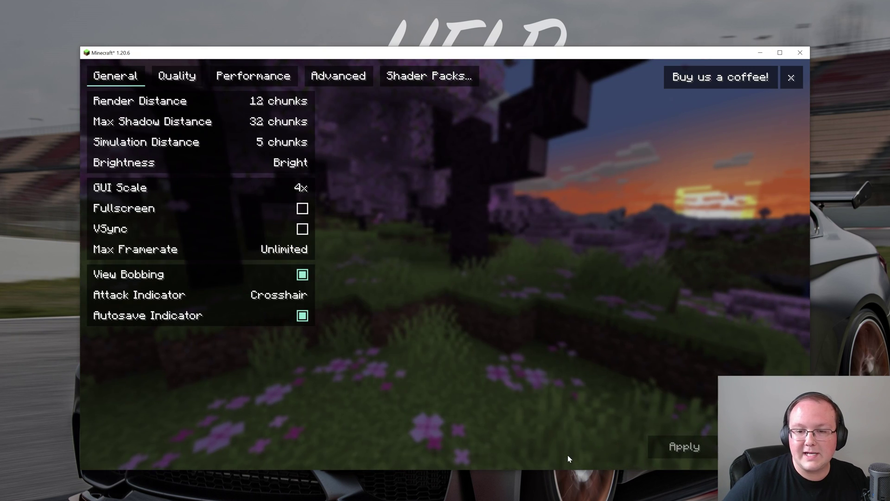
key("Escape")
key("Escape")
left_click(449, 260)
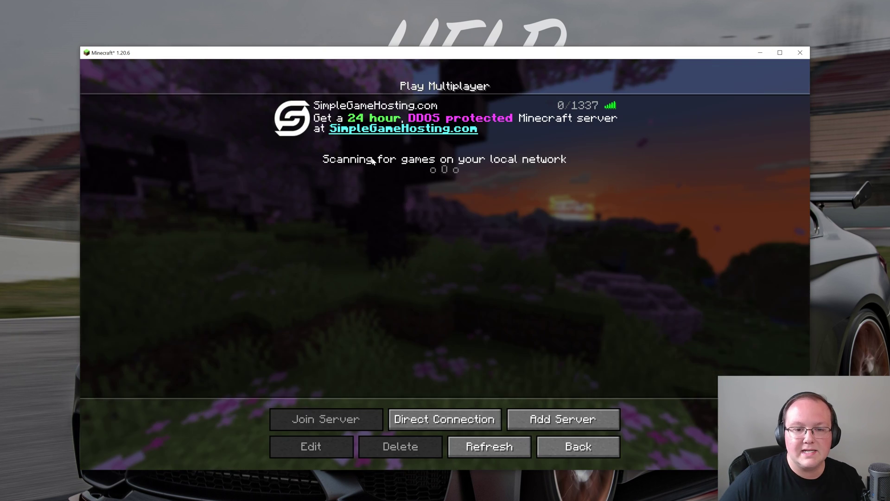
double_click(353, 132)
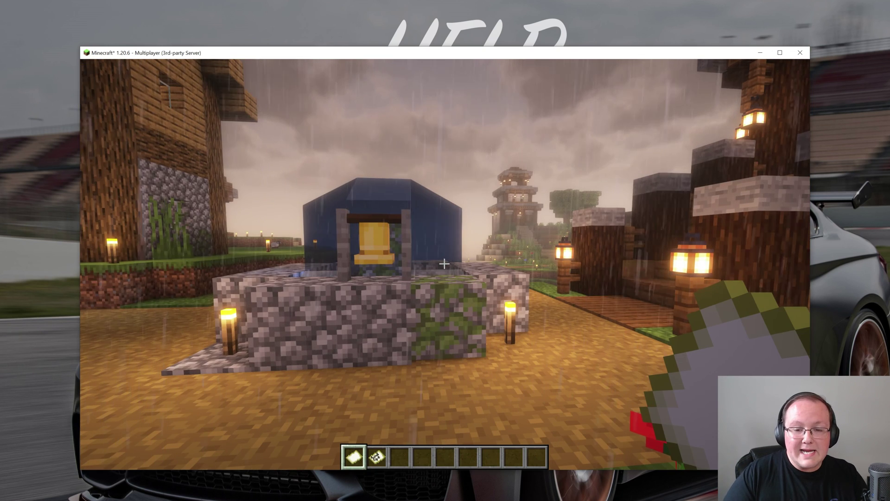
Clear the rain in the world with the command /weather clear.
key("slash")
type("weather clear")
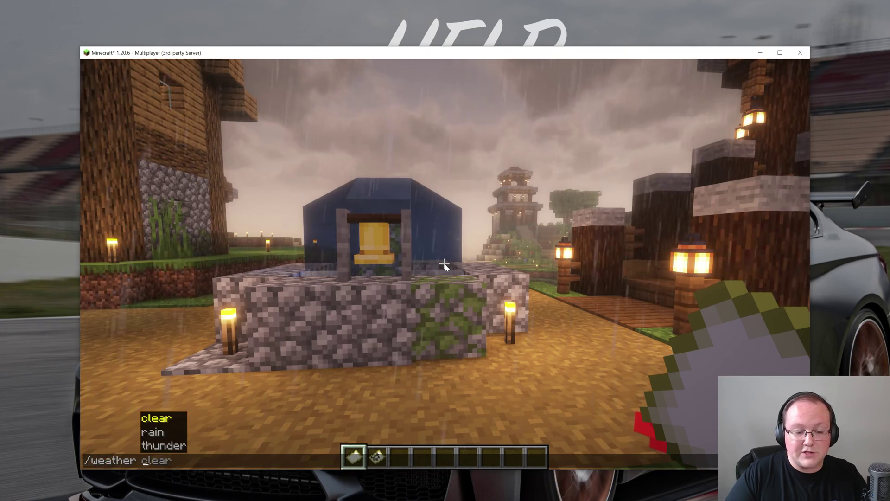
key("Return")
Walk through the village to examine the shader's sky, shadows and lighting.
key("w")
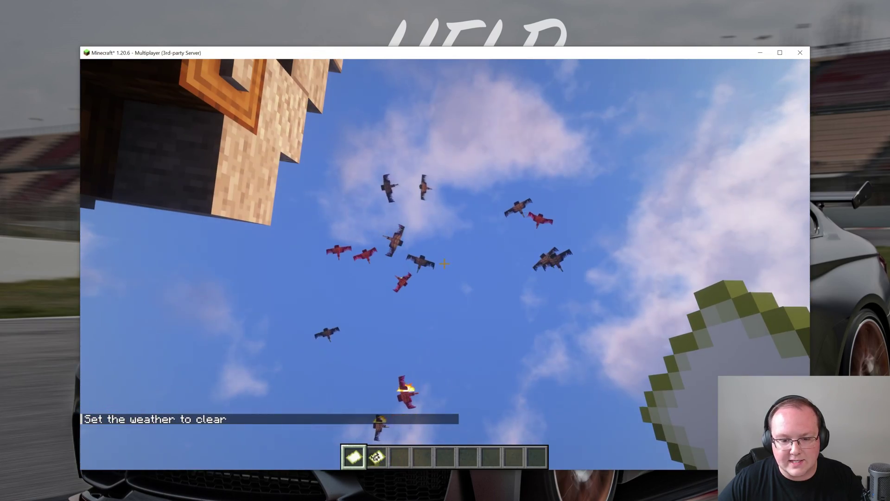
key("w")
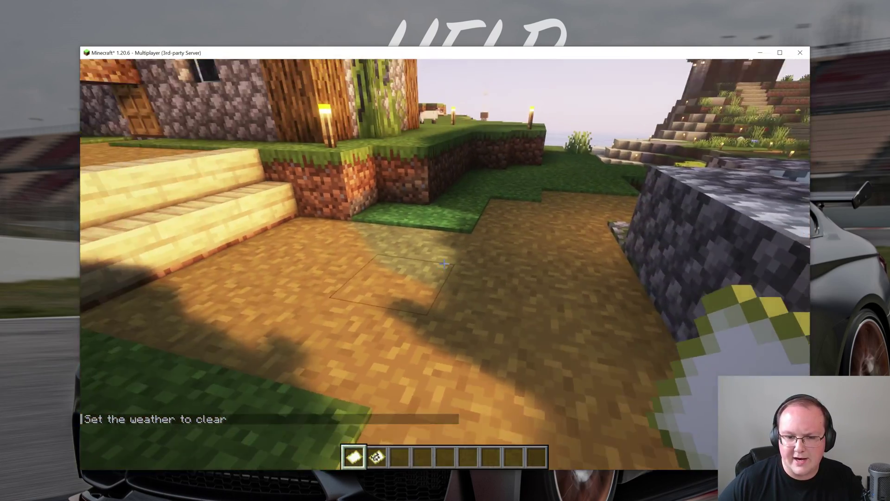
key("w")
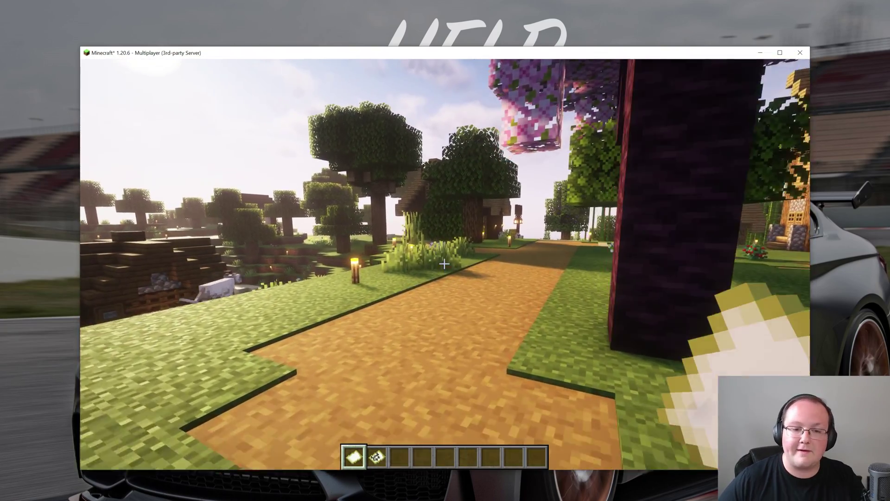
Apply the MakeUp-UltraFast-8.9d.zip shader pack from the in-game video settings and return to the world.
key("Escape")
left_click(385, 266)
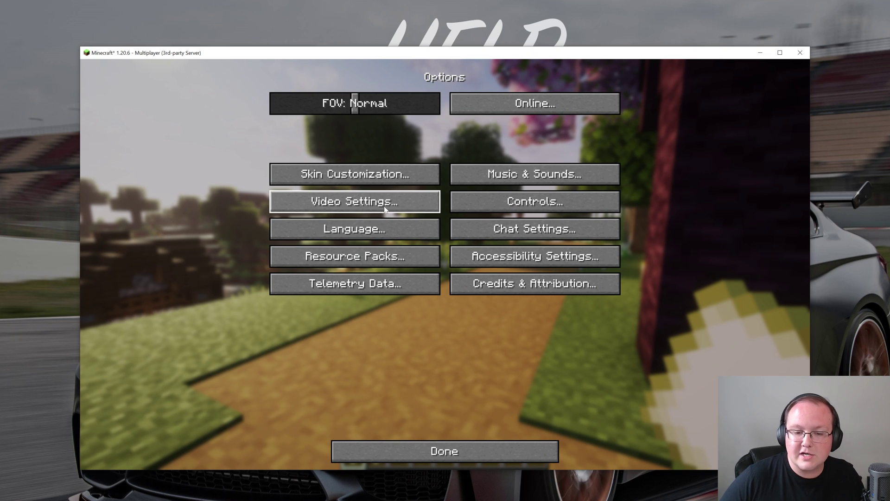
key("Escape")
left_click(395, 262)
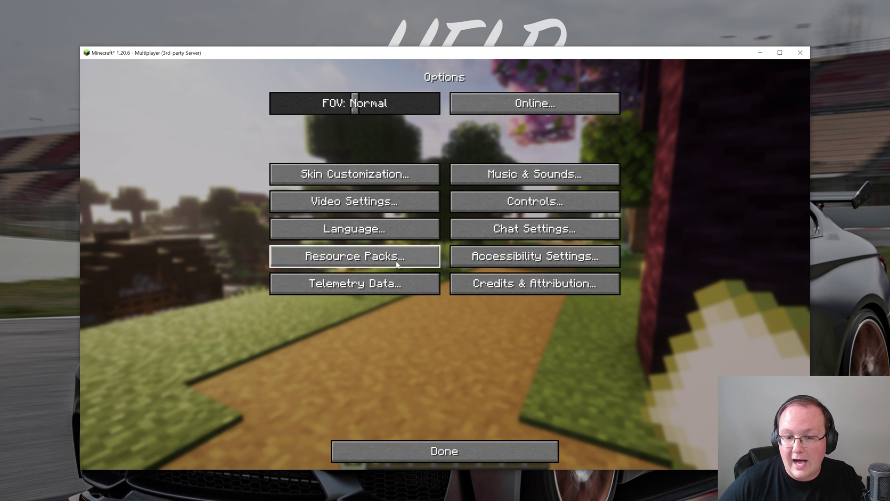
left_click(370, 200)
left_click(430, 78)
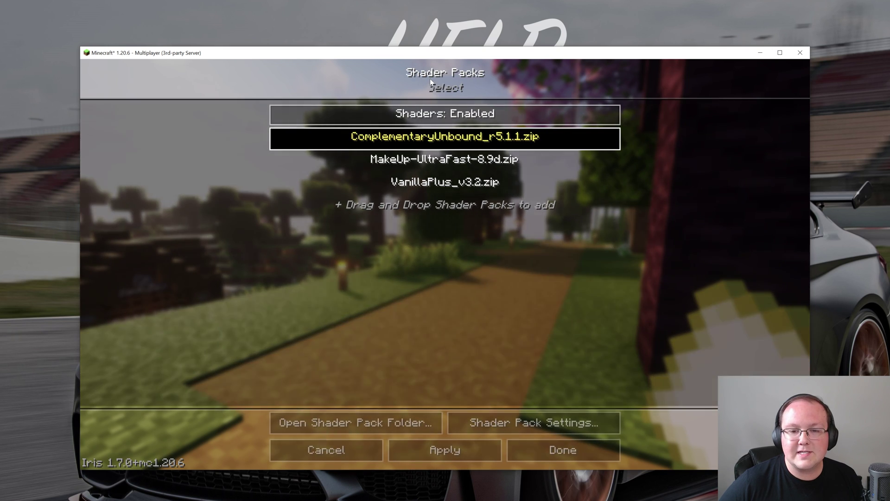
left_click(424, 162)
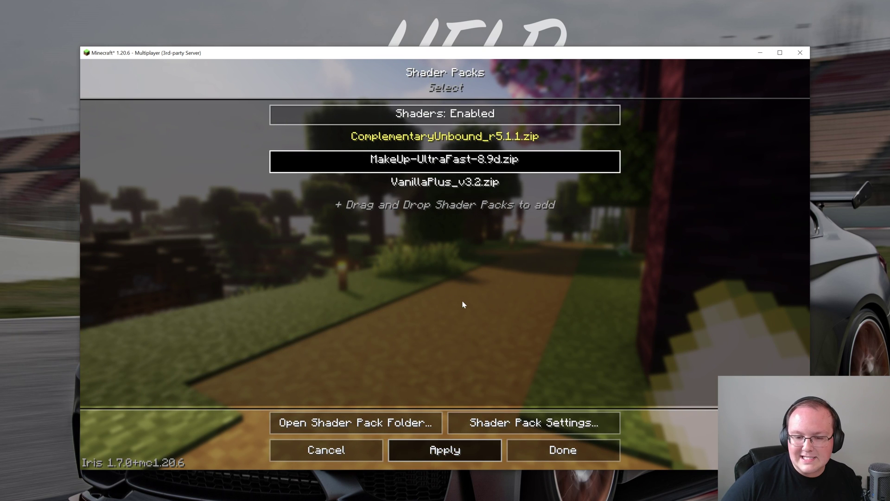
key("Escape")
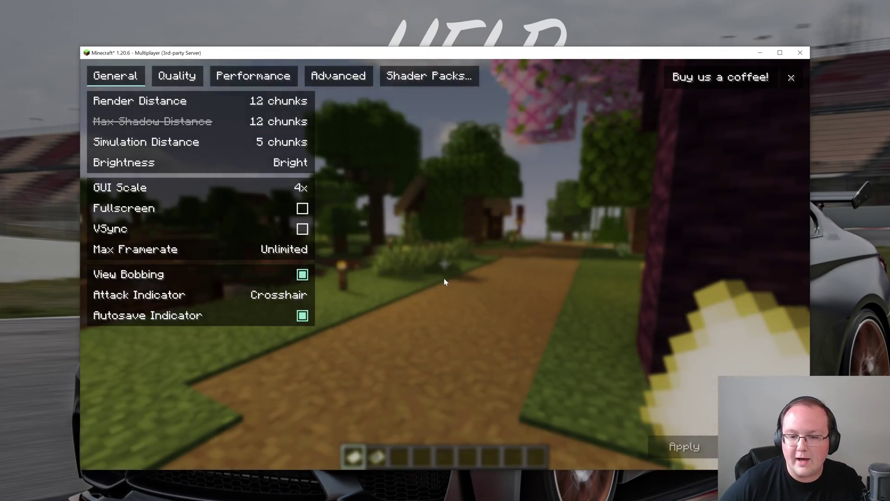
key("Escape")
key("Escape")
key("Escape")
Walk along the village path and past the fenced crops to examine the MakeUp-UltraFast lighting, shadows and clouds.
key("w")
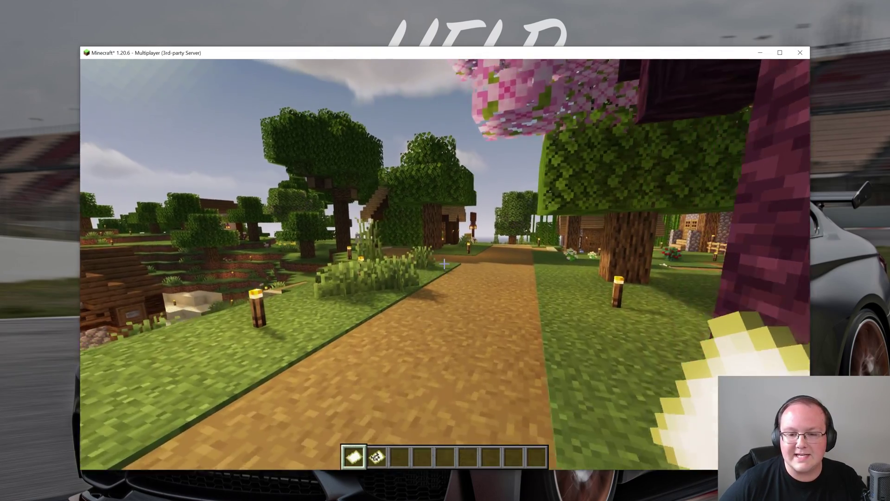
key("w")
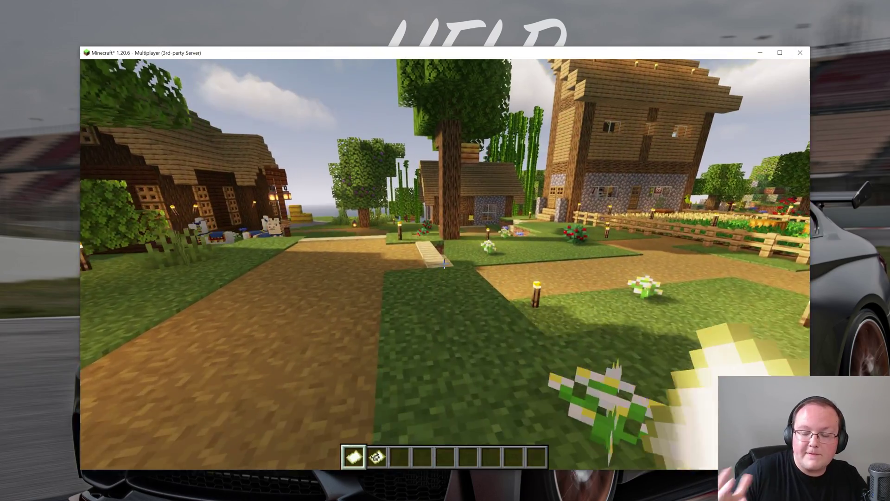
key("w")
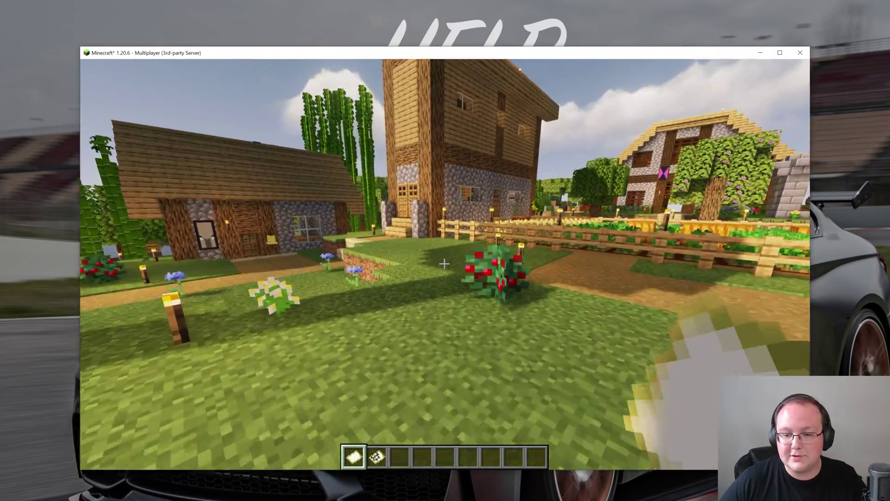
key("w")
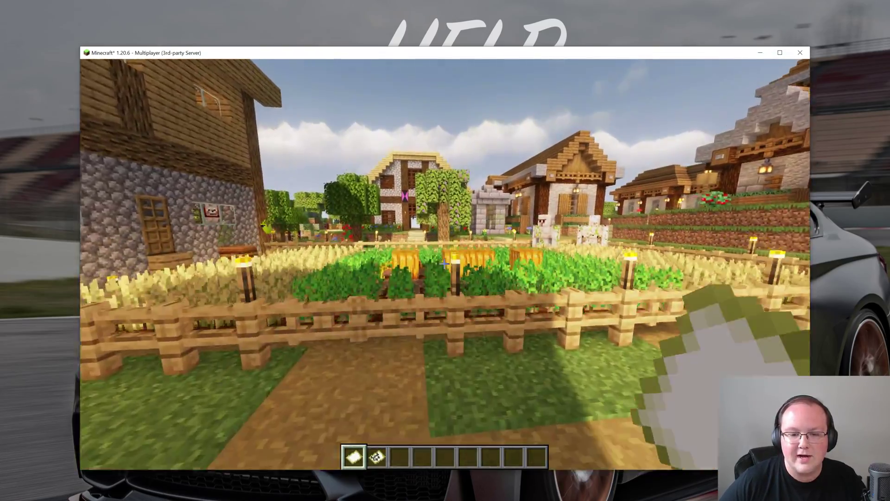
key("w")
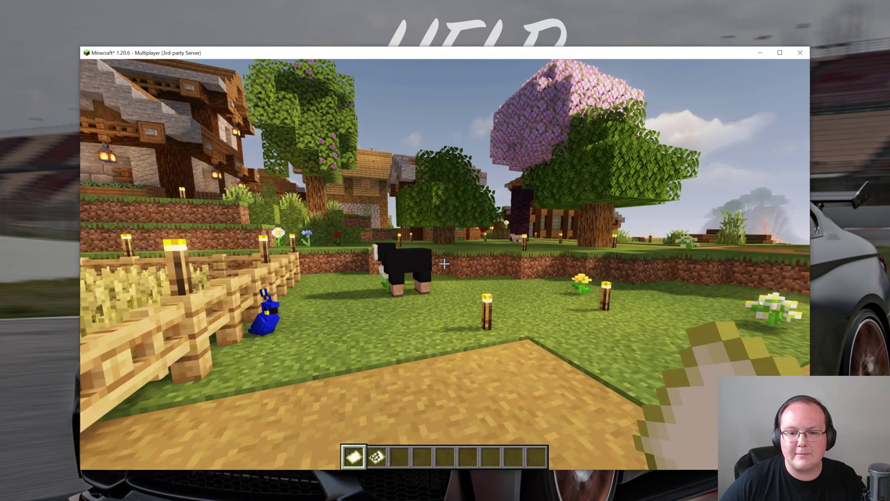
Apply the VanillaPlus_v3.2.zip shader pack from the in-game video settings and return to the world.
key("Escape")
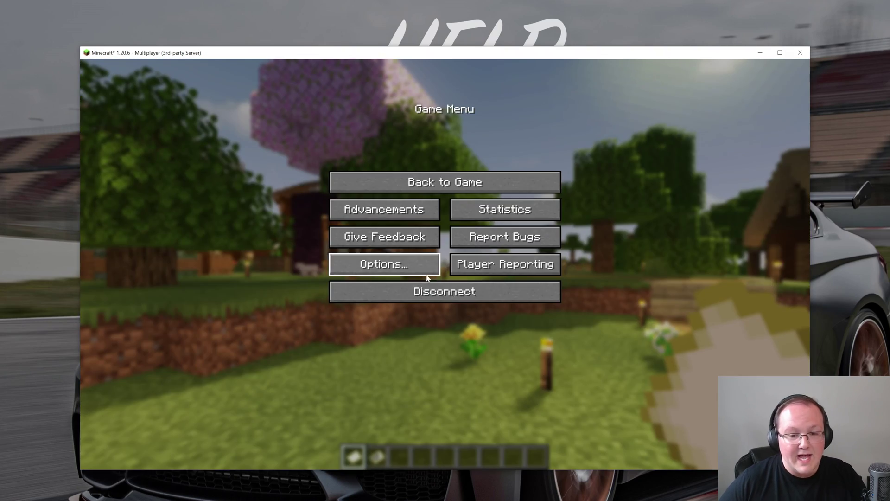
left_click(395, 271)
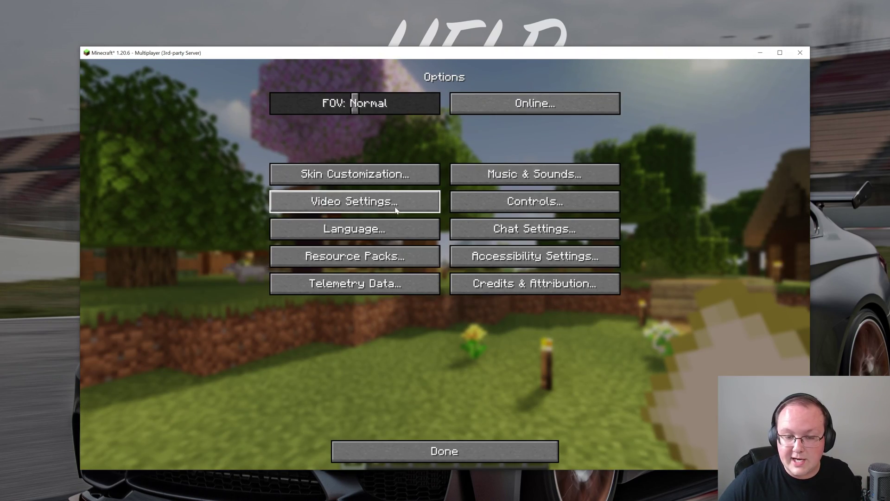
left_click(395, 210)
left_click(431, 75)
left_click(445, 182)
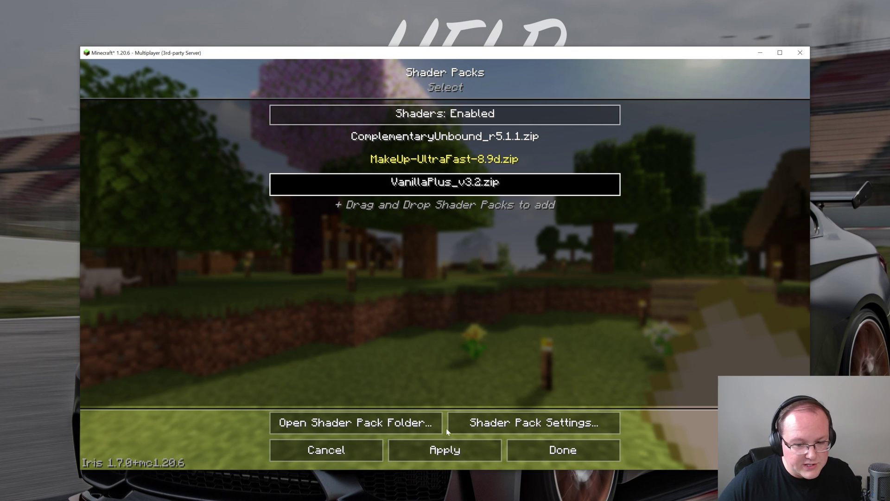
left_click(448, 454)
key("Escape")
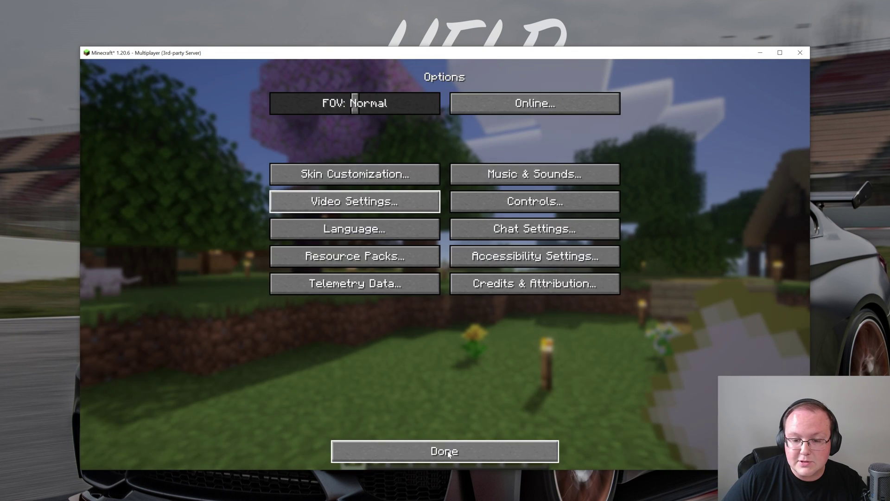
key("Escape")
key("Escape")
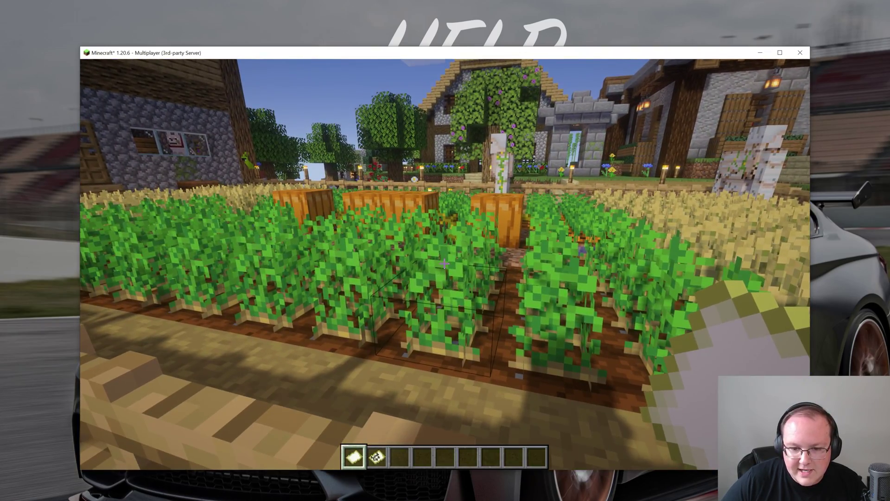
Walk through the village towards the bell to examine the VanillaPlus sky, shadows and block lighting.
mouse_move(444, 263)
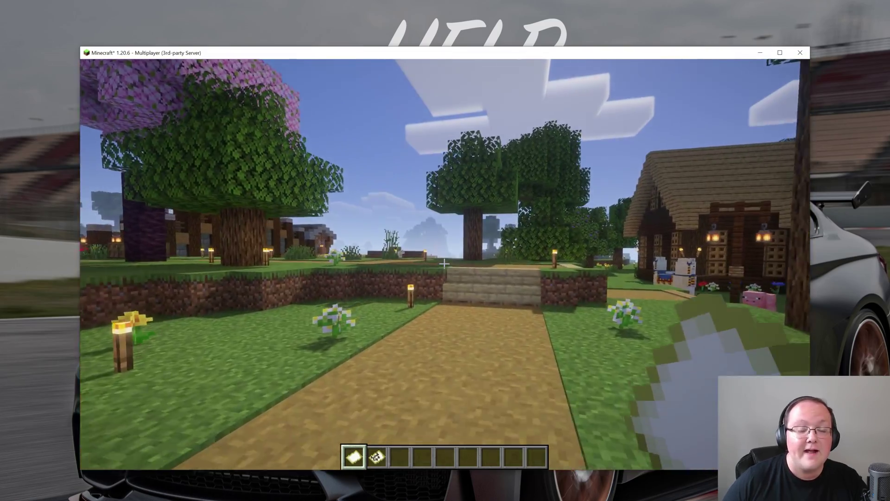
key("w")
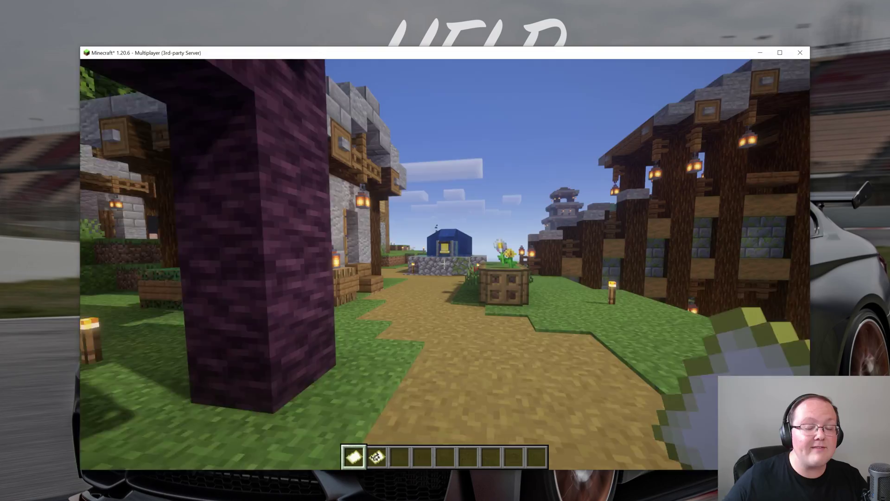
key("w")
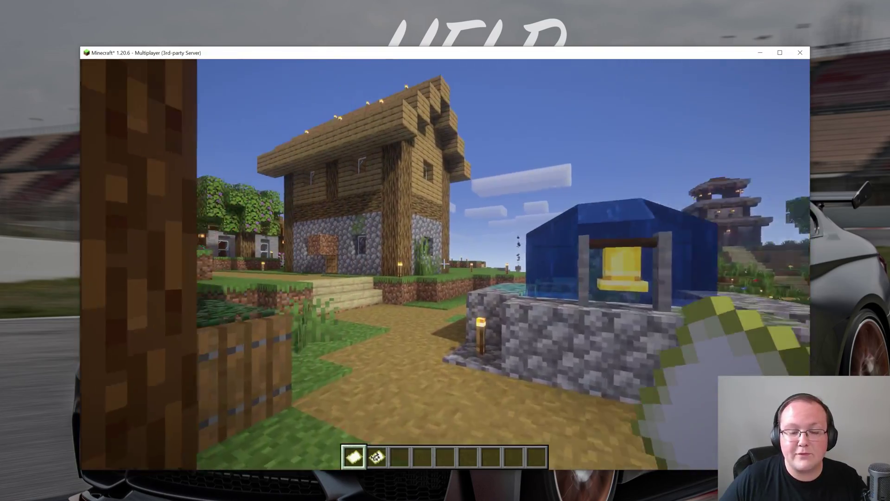